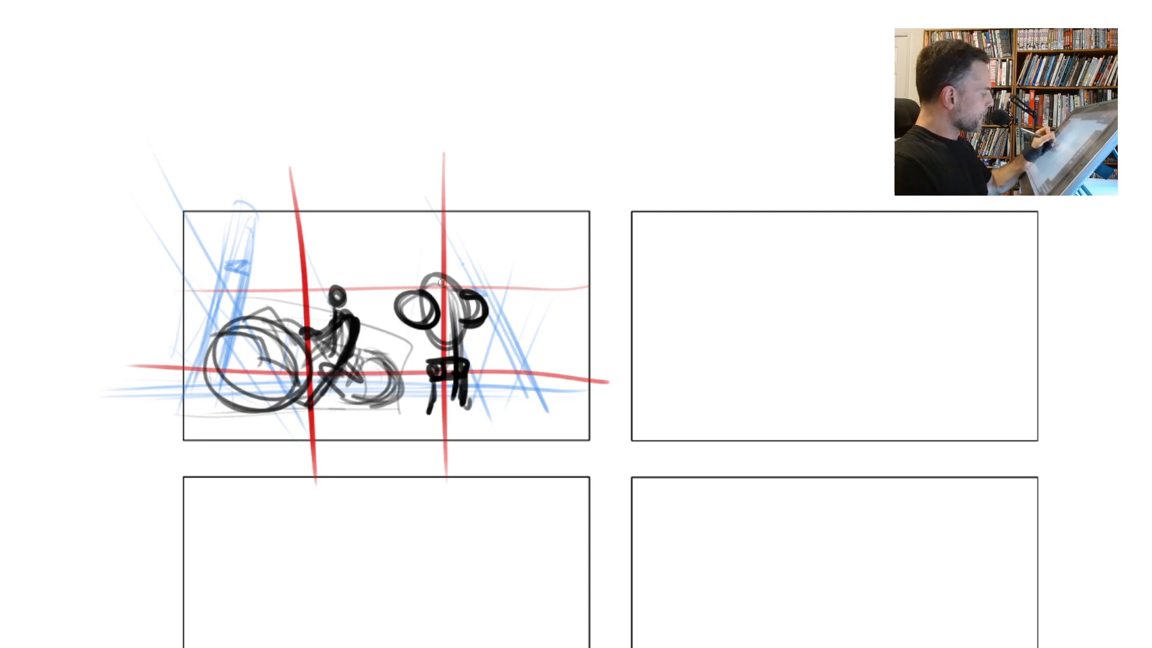
# Reinforce the legs, arm and head outline of the large standing figure in the first panel with dark strokes.
pyautogui.moveTo(463, 399)
pyautogui.mouseDown()
pyautogui.moveTo(461, 416)
pyautogui.moveTo(430, 417)
pyautogui.mouseUp()
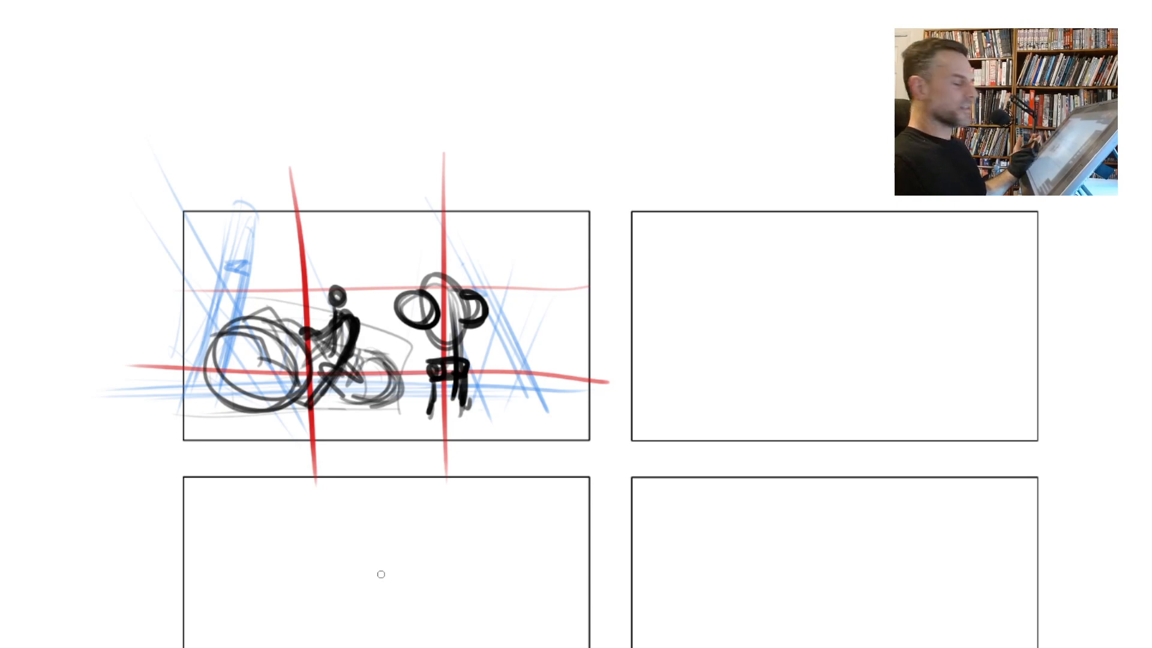
pyautogui.moveTo(478, 306); pyautogui.dragTo(462, 318)
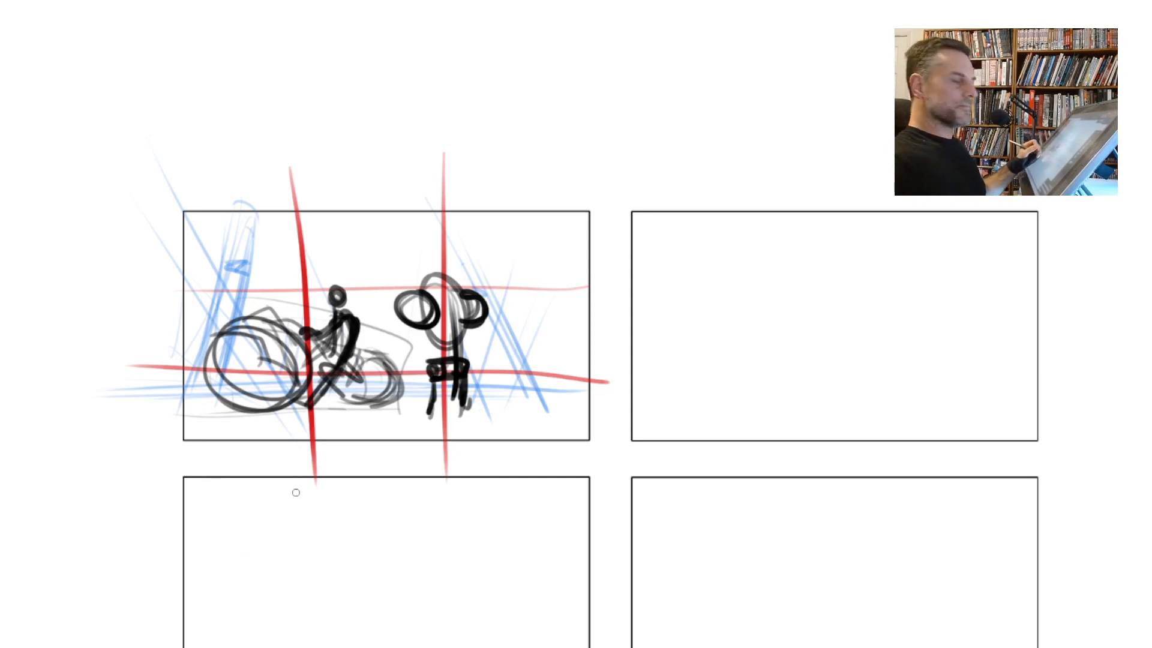
pyautogui.moveTo(452, 329); pyautogui.dragTo(425, 280)
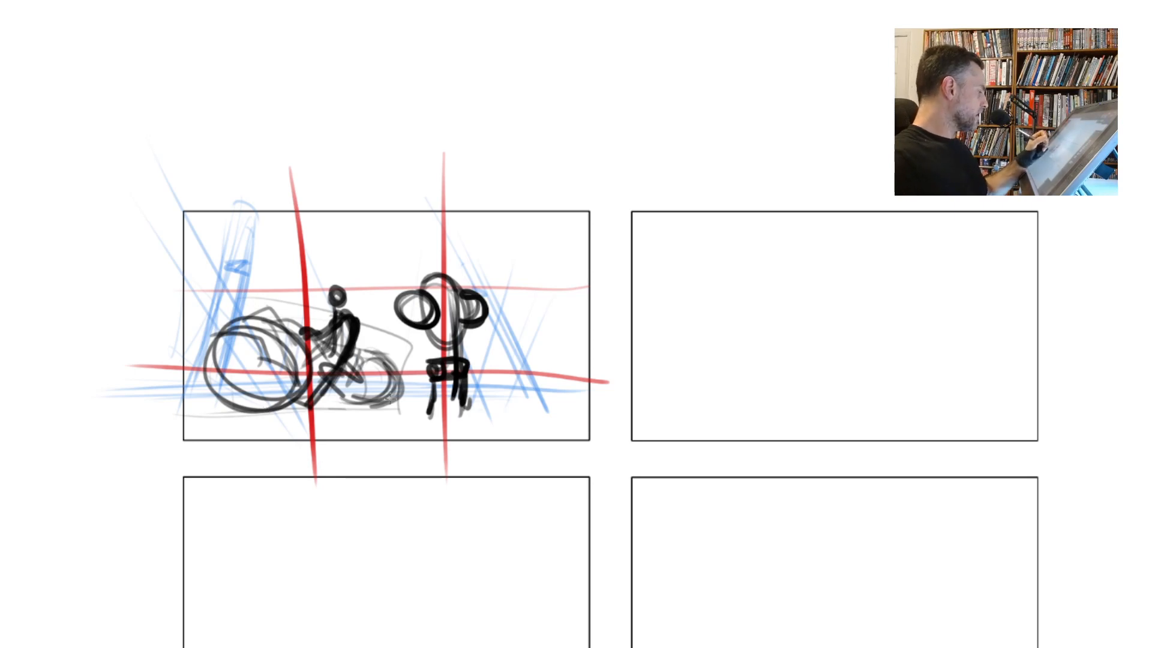
# Lasso the large standing figure in the first panel and scale it up slightly.
pyautogui.hotkey('ctrl', 't')
pyautogui.press('Escape')
pyautogui.press('m')
pyautogui.moveTo(390, 301)
pyautogui.mouseDown()
pyautogui.moveTo(414, 339)
pyautogui.moveTo(497, 240)
pyautogui.moveTo(384, 255)
pyautogui.mouseUp()
pyautogui.hotkey('ctrl', 't')
pyautogui.moveTo(456, 240); pyautogui.dragTo(456, 207)
pyautogui.moveTo(419, 268); pyautogui.dragTo(422, 278)
pyautogui.moveTo(460, 217); pyautogui.dragTo(445, 200)
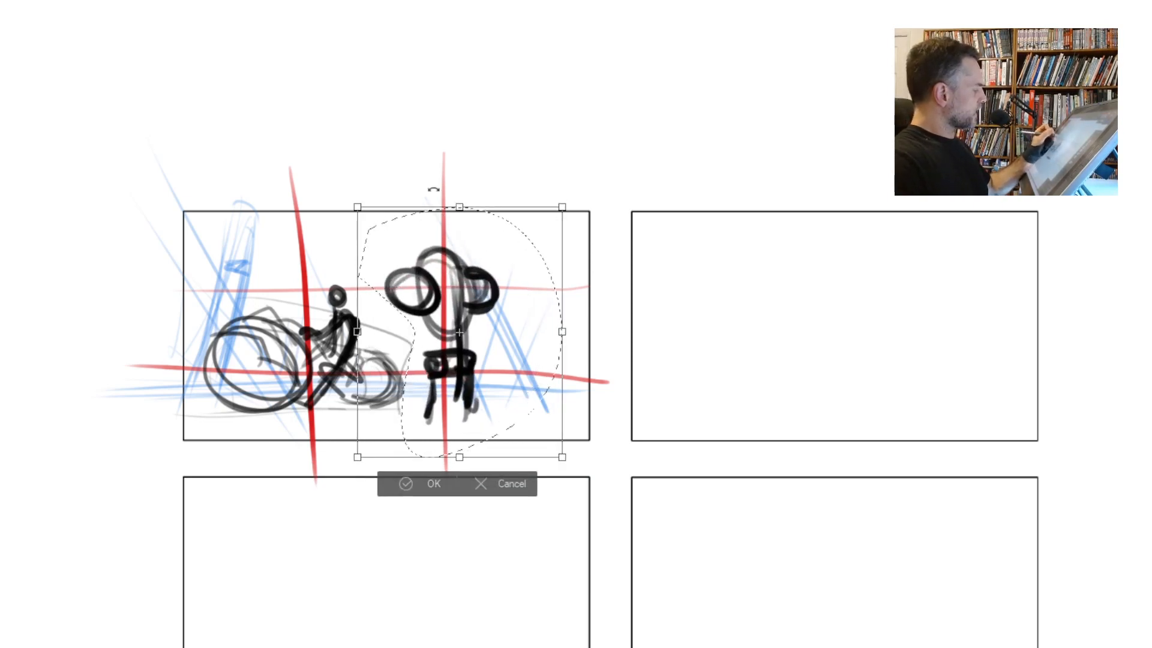
pyautogui.press('Return')
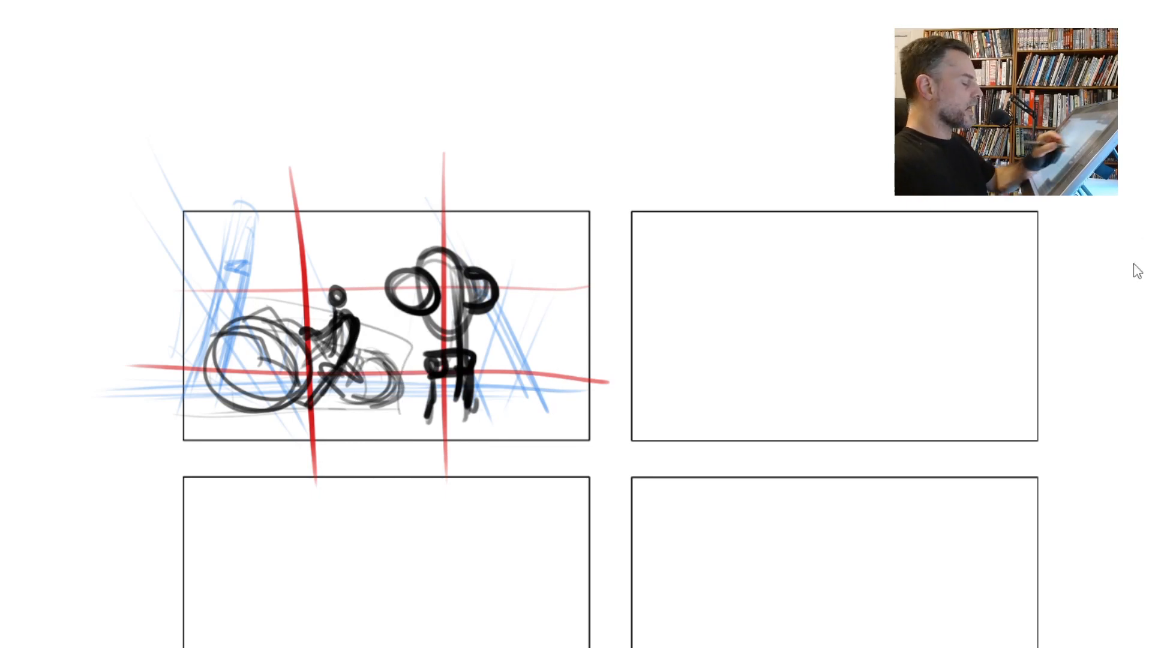
# Lasso the motorcycle and rider in the first panel, scale them down slightly, and deselect.
pyautogui.moveTo(341, 281)
pyautogui.mouseDown()
pyautogui.moveTo(411, 327)
pyautogui.moveTo(417, 417)
pyautogui.moveTo(156, 429)
pyautogui.moveTo(270, 249)
pyautogui.mouseUp()
pyautogui.hotkey('ctrl', 't')
pyautogui.moveTo(127, 248); pyautogui.dragTo(178, 283)
pyautogui.moveTo(218, 306); pyautogui.dragTo(191, 288)
pyautogui.press('Return')
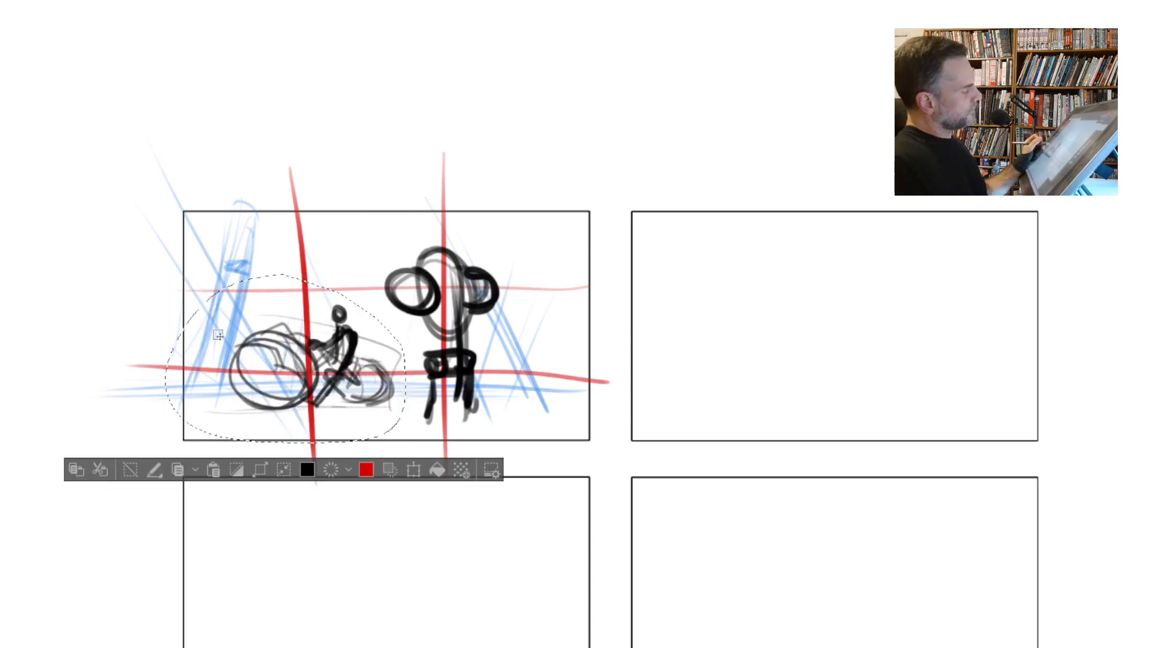
pyautogui.hotkey('ctrl', 'd')
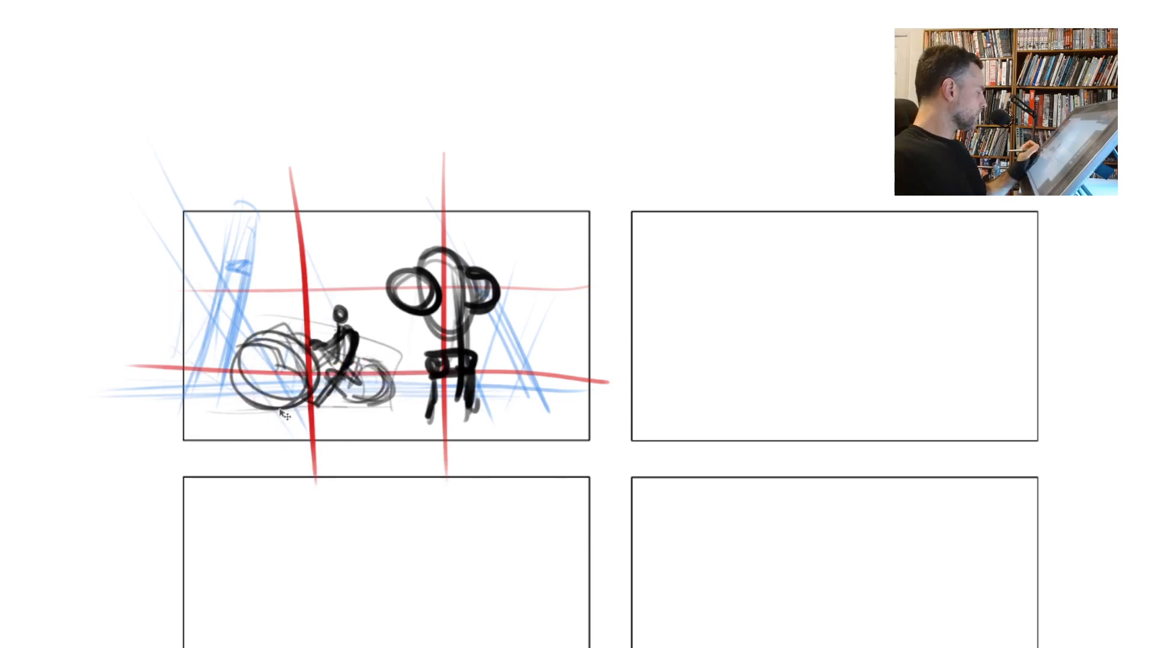
# Shift the sketched figures and blue background structures in the first panel slightly to the right.
pyautogui.moveTo(411, 320); pyautogui.dragTo(419, 323)
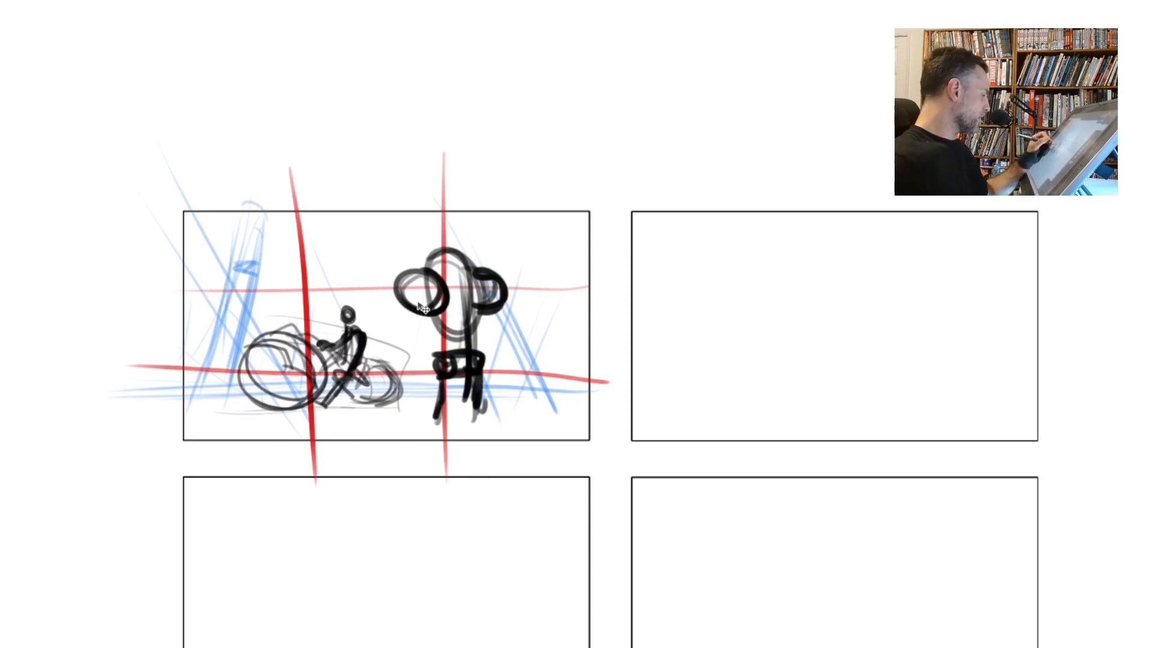
pyautogui.moveTo(419, 312); pyautogui.dragTo(417, 311)
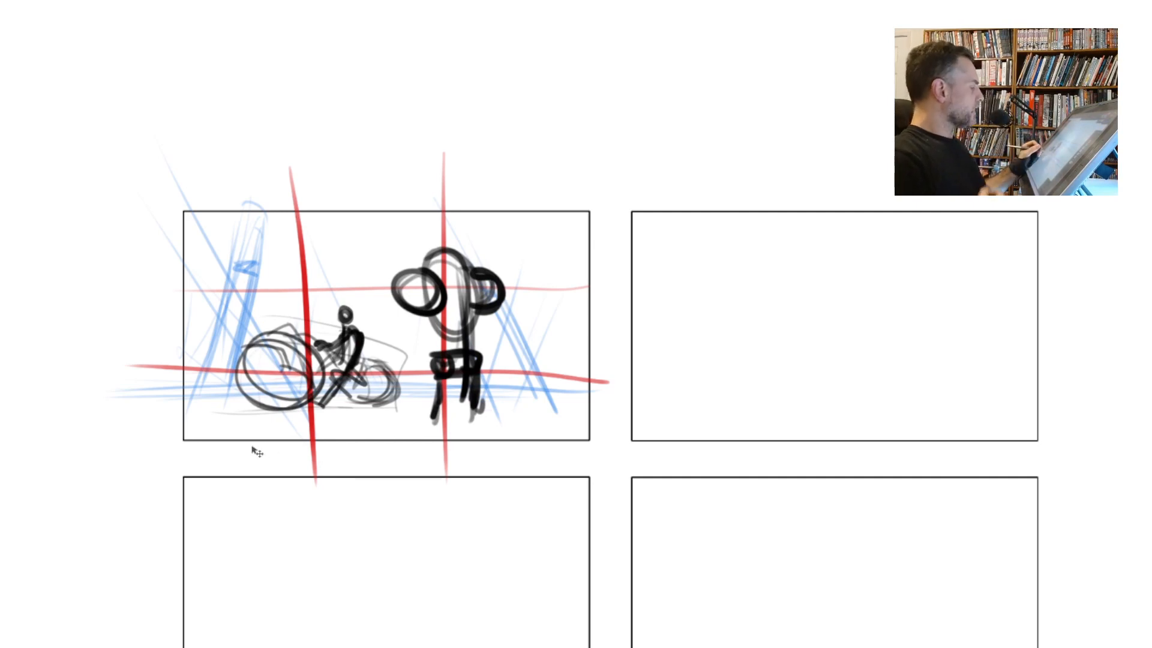
# Sketch light horizontal ground lines across the lower part of the second panel with the brush.
pyautogui.moveTo(565, 396); pyautogui.dragTo(418, 382)
pyautogui.press('b')
pyautogui.moveTo(876, 386)
pyautogui.mouseDown()
pyautogui.moveTo(534, 390)
pyautogui.moveTo(562, 401)
pyautogui.mouseUp()
pyautogui.moveTo(877, 413); pyautogui.dragTo(486, 403)
pyautogui.moveTo(810, 388); pyautogui.dragTo(486, 391)
pyautogui.moveTo(879, 384); pyautogui.dragTo(489, 391)
# Rough in a motorcycle with a huge near wheel, a small far wheel and a rider beside it in the second panel.
pyautogui.moveTo(657, 299); pyautogui.dragTo(648, 306)
pyautogui.moveTo(544, 349)
pyautogui.mouseDown()
pyautogui.moveTo(588, 273)
pyautogui.moveTo(636, 289)
pyautogui.moveTo(655, 343)
pyautogui.moveTo(648, 384)
pyautogui.moveTo(600, 286)
pyautogui.moveTo(719, 359)
pyautogui.moveTo(703, 369)
pyautogui.moveTo(716, 381)
pyautogui.moveTo(734, 368)
pyautogui.moveTo(714, 342)
pyautogui.moveTo(718, 375)
pyautogui.moveTo(719, 357)
pyautogui.moveTo(735, 372)
pyautogui.moveTo(690, 384)
pyautogui.mouseUp()
pyautogui.moveTo(694, 338)
pyautogui.mouseDown()
pyautogui.moveTo(715, 360)
pyautogui.moveTo(641, 290)
pyautogui.mouseUp()
pyautogui.moveTo(714, 363); pyautogui.dragTo(617, 293)
# Add light, tall slanted background lines in the second panel and darken the big wheel and the rider's body.
pyautogui.moveTo(567, 150); pyautogui.dragTo(558, 459)
pyautogui.moveTo(666, 198); pyautogui.dragTo(744, 480)
pyautogui.moveTo(543, 201); pyautogui.dragTo(551, 396)
pyautogui.moveTo(704, 310)
pyautogui.mouseDown()
pyautogui.moveTo(674, 389)
pyautogui.moveTo(701, 323)
pyautogui.moveTo(694, 304)
pyautogui.moveTo(675, 298)
pyautogui.moveTo(696, 281)
pyautogui.moveTo(564, 379)
pyautogui.moveTo(541, 356)
pyautogui.moveTo(595, 255)
pyautogui.mouseUp()
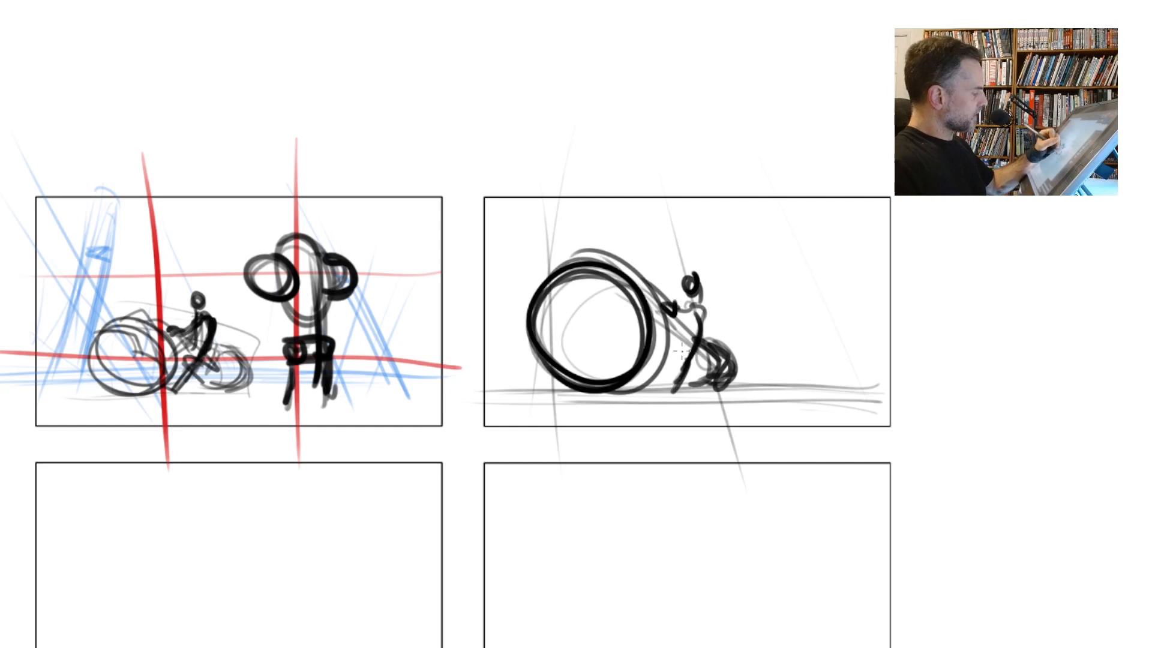
pyautogui.moveTo(699, 338)
pyautogui.mouseDown()
pyautogui.moveTo(669, 389)
pyautogui.moveTo(692, 302)
pyautogui.mouseUp()
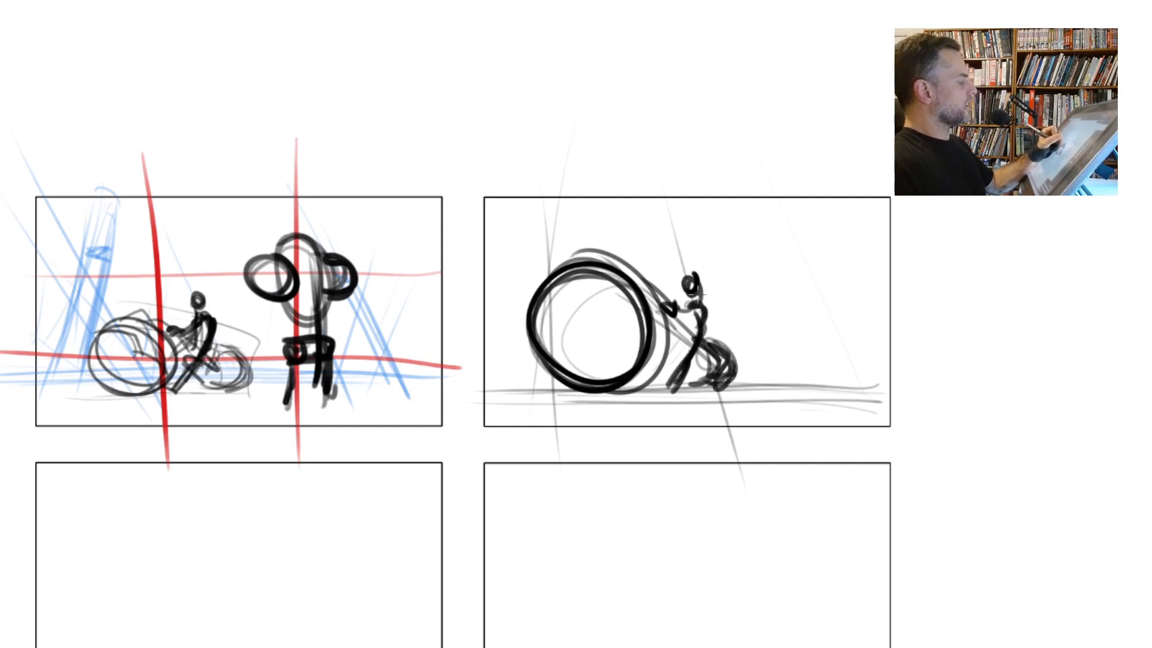
# Sketch a small distant robot-like figure with round head shapes and short legs behind the rider in the second panel.
pyautogui.moveTo(401, 527); pyautogui.dragTo(400, 522)
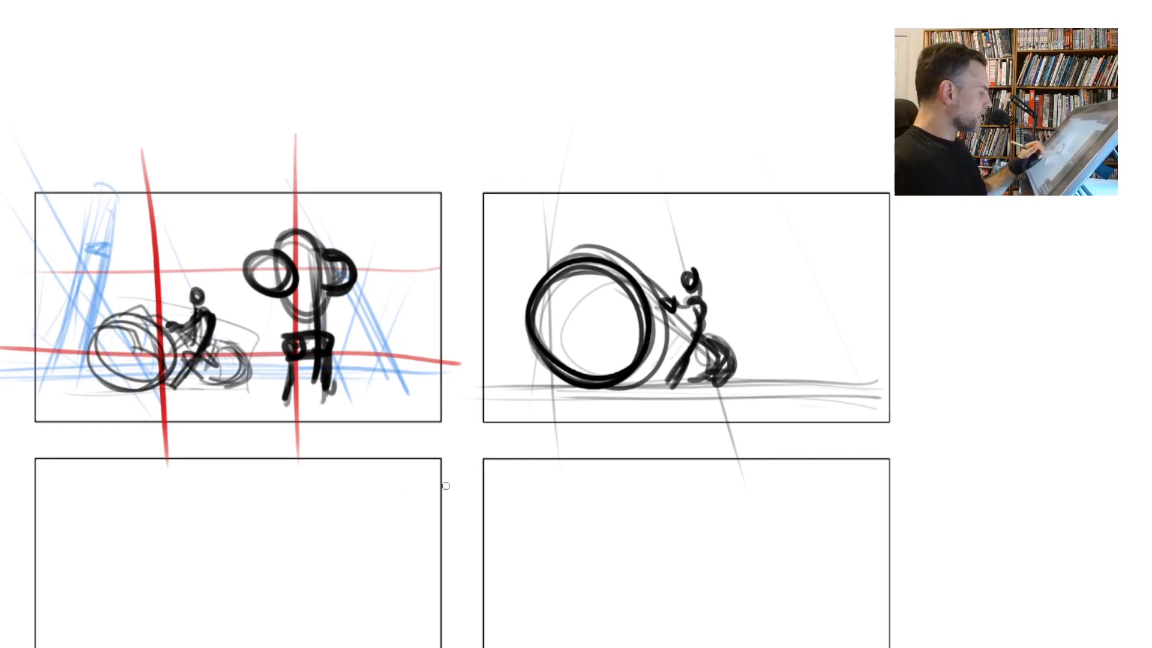
pyautogui.moveTo(780, 377); pyautogui.dragTo(778, 335)
pyautogui.moveTo(797, 380)
pyautogui.mouseDown()
pyautogui.moveTo(786, 311)
pyautogui.moveTo(795, 348)
pyautogui.moveTo(784, 324)
pyautogui.moveTo(795, 301)
pyautogui.moveTo(797, 365)
pyautogui.moveTo(781, 354)
pyautogui.mouseUp()
pyautogui.press('e')
pyautogui.press('b')
pyautogui.moveTo(783, 309)
pyautogui.mouseDown()
pyautogui.moveTo(799, 377)
pyautogui.moveTo(791, 340)
pyautogui.moveTo(774, 332)
pyautogui.moveTo(804, 336)
pyautogui.mouseUp()
pyautogui.moveTo(786, 357)
pyautogui.mouseDown()
pyautogui.moveTo(806, 359)
pyautogui.moveTo(789, 381)
pyautogui.mouseUp()
pyautogui.moveTo(807, 358); pyautogui.dragTo(808, 379)
pyautogui.moveTo(790, 314); pyautogui.dragTo(801, 334)
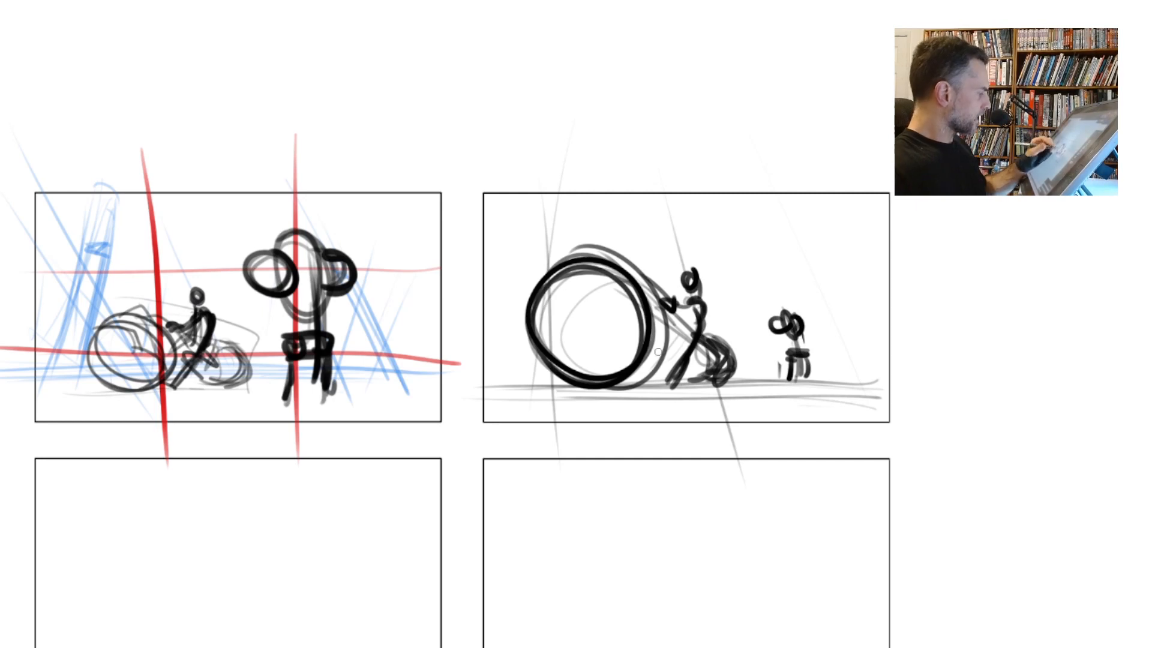
# Thicken the big wheel's rim in the second panel and add small marks inside it.
pyautogui.moveTo(617, 308)
pyautogui.mouseDown()
pyautogui.moveTo(570, 282)
pyautogui.moveTo(605, 308)
pyautogui.mouseUp()
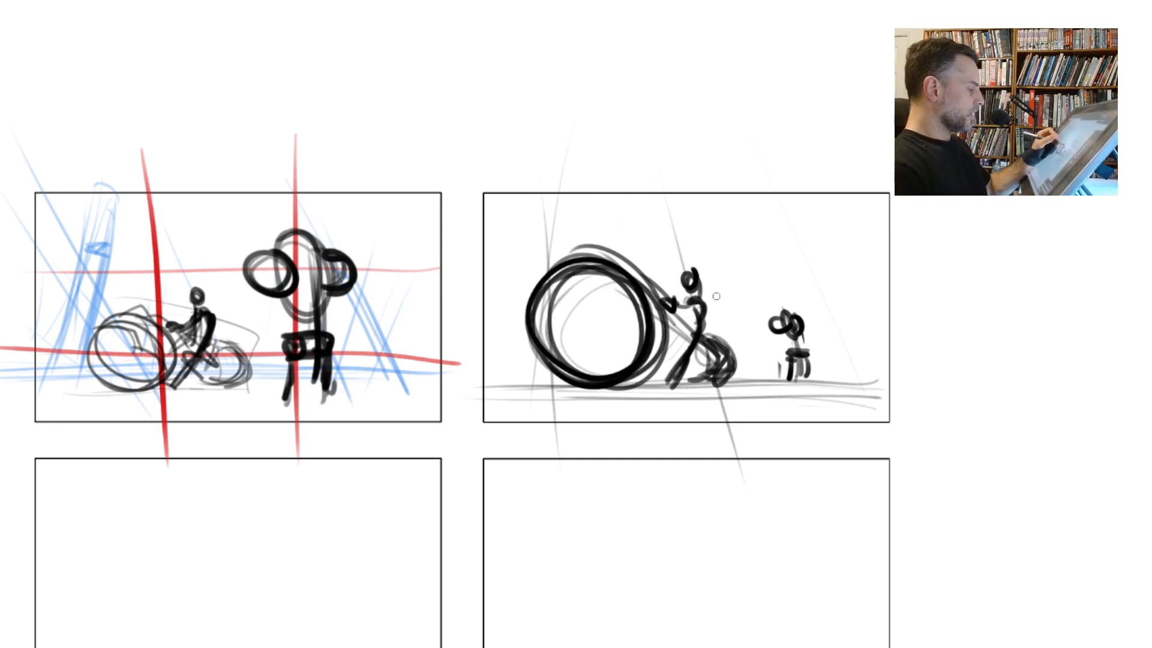
pyautogui.moveTo(631, 275)
pyautogui.mouseDown()
pyautogui.moveTo(648, 288)
pyautogui.moveTo(622, 384)
pyautogui.mouseUp()
pyautogui.moveTo(594, 366); pyautogui.dragTo(603, 376)
pyautogui.moveTo(597, 348); pyautogui.dragTo(607, 363)
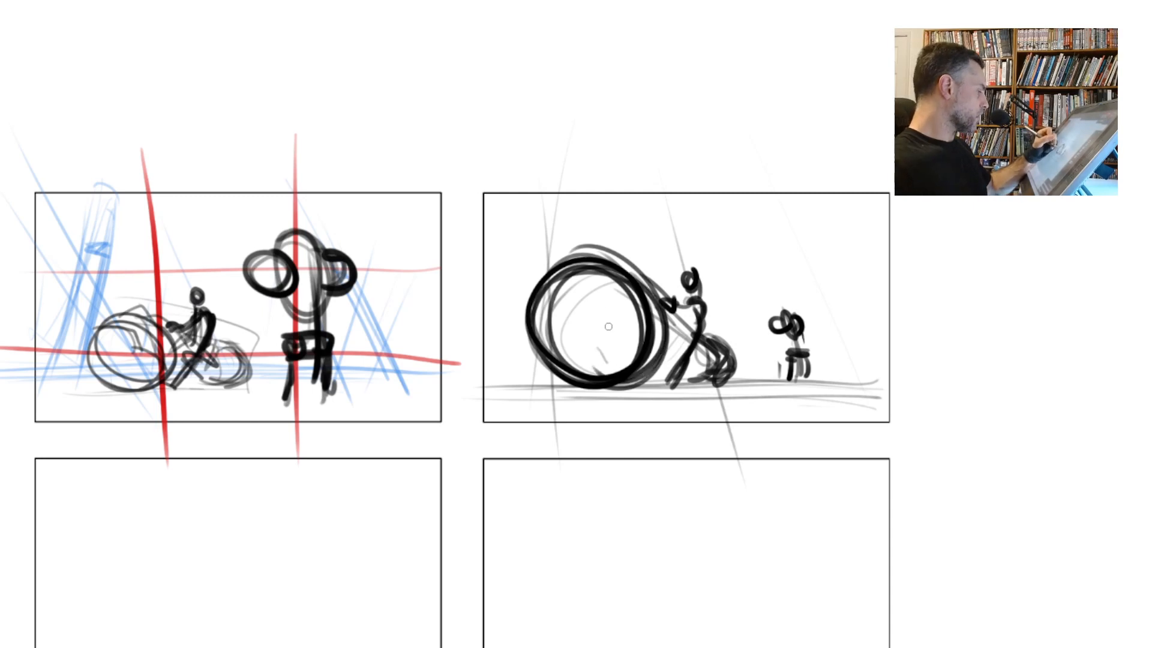
# Draw dark slanted strokes for a tall structure at the left edge of the second panel.
pyautogui.moveTo(438, 509); pyautogui.dragTo(491, 499)
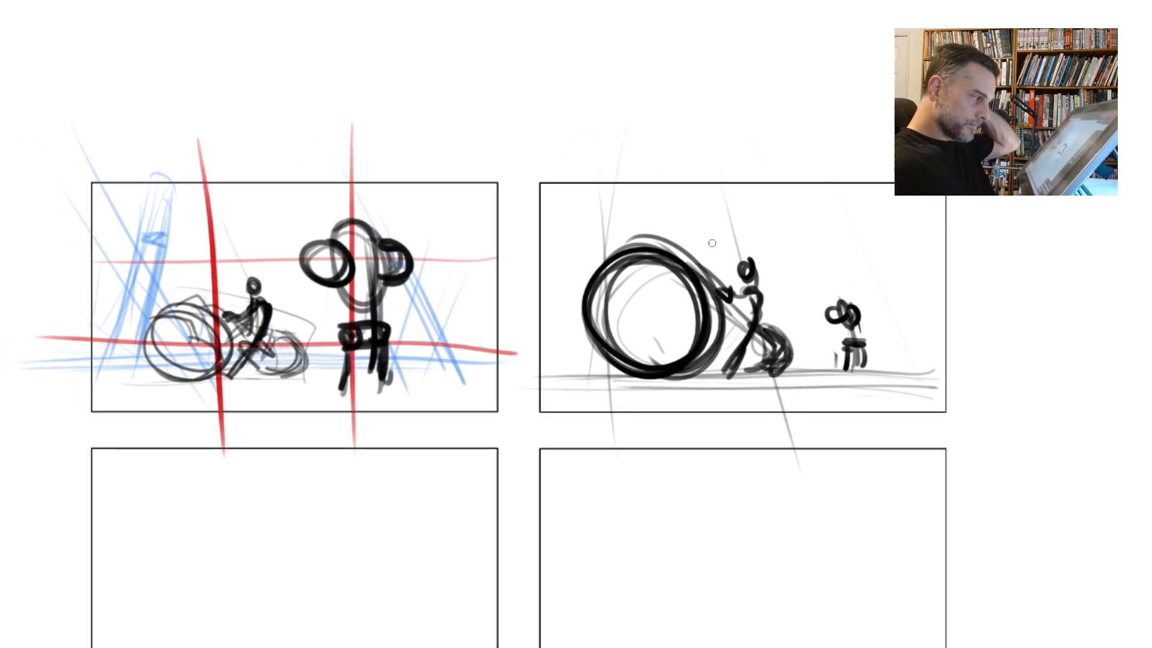
pyautogui.moveTo(608, 142); pyautogui.dragTo(548, 365)
pyautogui.moveTo(602, 168); pyautogui.dragTo(548, 378)
pyautogui.moveTo(596, 194); pyautogui.dragTo(549, 372)
# Draw heavy leaning strokes for a tall structure along the right edge of the second panel.
pyautogui.moveTo(874, 150); pyautogui.dragTo(957, 346)
pyautogui.moveTo(877, 158)
pyautogui.mouseDown()
pyautogui.moveTo(949, 309)
pyautogui.moveTo(946, 281)
pyautogui.mouseUp()
pyautogui.moveTo(868, 126); pyautogui.dragTo(966, 256)
pyautogui.moveTo(875, 135); pyautogui.dragTo(977, 277)
pyautogui.moveTo(848, 114)
pyautogui.mouseDown()
pyautogui.moveTo(993, 356)
pyautogui.moveTo(965, 331)
pyautogui.mouseUp()
pyautogui.moveTo(926, 370)
pyautogui.mouseDown()
pyautogui.moveTo(885, 233)
pyautogui.moveTo(893, 277)
pyautogui.mouseUp()
pyautogui.moveTo(898, 364)
pyautogui.mouseDown()
pyautogui.moveTo(859, 204)
pyautogui.moveTo(899, 358)
pyautogui.mouseUp()
pyautogui.moveTo(898, 355); pyautogui.dragTo(862, 188)
pyautogui.moveTo(800, 342); pyautogui.dragTo(821, 262)
pyautogui.moveTo(792, 356)
pyautogui.mouseDown()
pyautogui.moveTo(822, 239)
pyautogui.moveTo(780, 331)
pyautogui.mouseUp()
pyautogui.moveTo(810, 243); pyautogui.dragTo(807, 260)
pyautogui.hotkey('ctrl', 'z')
pyautogui.hotkey('ctrl', 'z')
pyautogui.hotkey('ctrl', 'z')
pyautogui.hotkey('ctrl', 'z')
pyautogui.moveTo(690, 264); pyautogui.dragTo(637, 186)
pyautogui.hotkey('ctrl', 'z')
pyautogui.moveTo(590, 215)
pyautogui.mouseDown()
pyautogui.moveTo(607, 256)
pyautogui.moveTo(591, 290)
pyautogui.moveTo(615, 255)
pyautogui.mouseUp()
pyautogui.hotkey('ctrl', 'z')
pyautogui.hotkey('ctrl', 'z')
# Add slanted strokes for the left structure and lighter background structures around the rider in the second panel.
pyautogui.moveTo(587, 204)
pyautogui.mouseDown()
pyautogui.moveTo(609, 246)
pyautogui.moveTo(565, 148)
pyautogui.mouseUp()
pyautogui.moveTo(833, 377)
pyautogui.mouseDown()
pyautogui.moveTo(773, 273)
pyautogui.moveTo(821, 376)
pyautogui.mouseUp()
pyautogui.moveTo(711, 203); pyautogui.dragTo(687, 262)
pyautogui.moveTo(715, 209); pyautogui.dragTo(695, 278)
pyautogui.moveTo(815, 228); pyautogui.dragTo(806, 354)
# Build up the big wheel's rim in the second panel with repeated heavy dark circular strokes.
pyautogui.moveTo(352, 558); pyautogui.dragTo(360, 528)
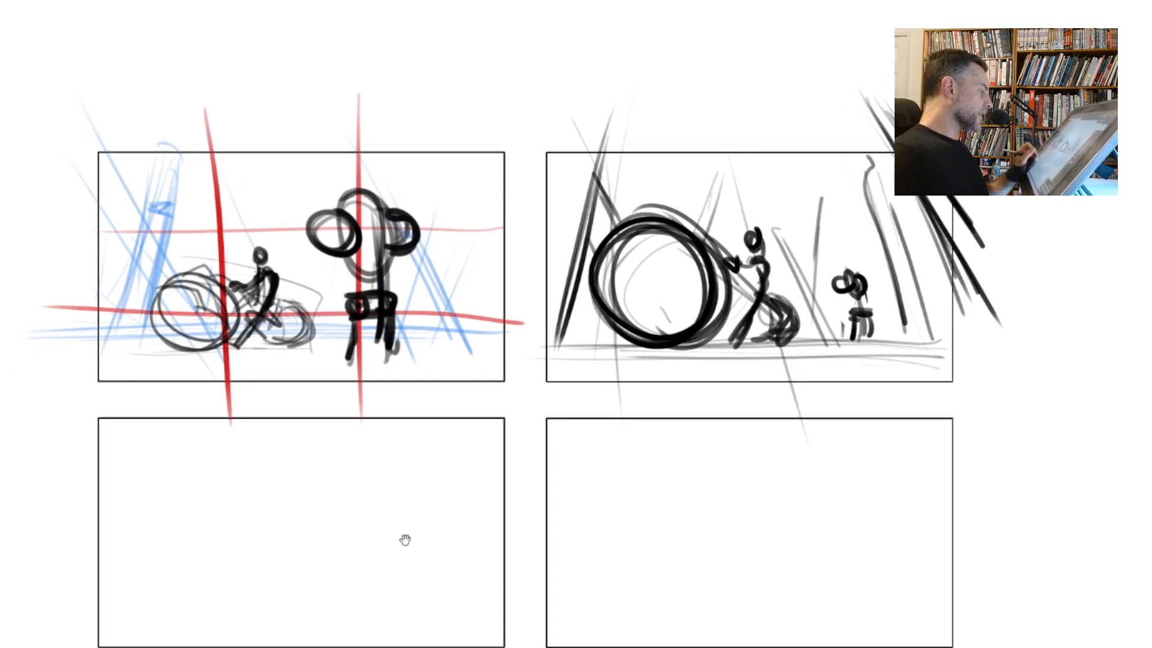
pyautogui.moveTo(645, 223)
pyautogui.mouseDown()
pyautogui.moveTo(714, 282)
pyautogui.moveTo(602, 284)
pyautogui.moveTo(608, 240)
pyautogui.mouseUp()
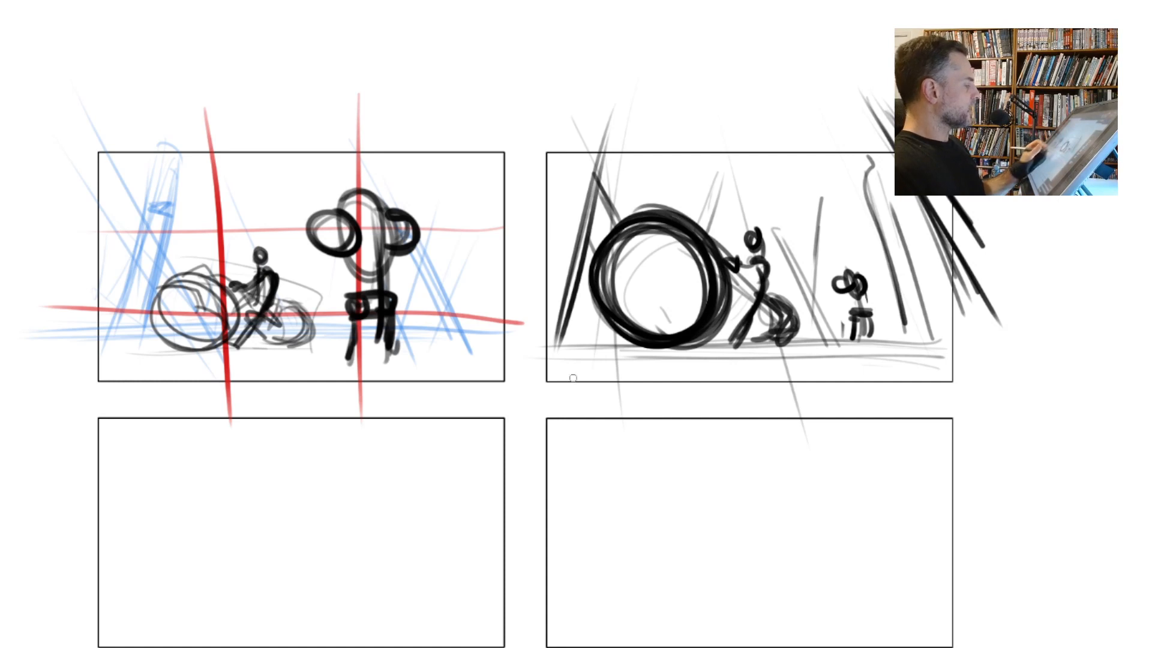
pyautogui.moveTo(711, 332)
pyautogui.mouseDown()
pyautogui.moveTo(640, 343)
pyautogui.moveTo(607, 257)
pyautogui.moveTo(713, 258)
pyautogui.mouseUp()
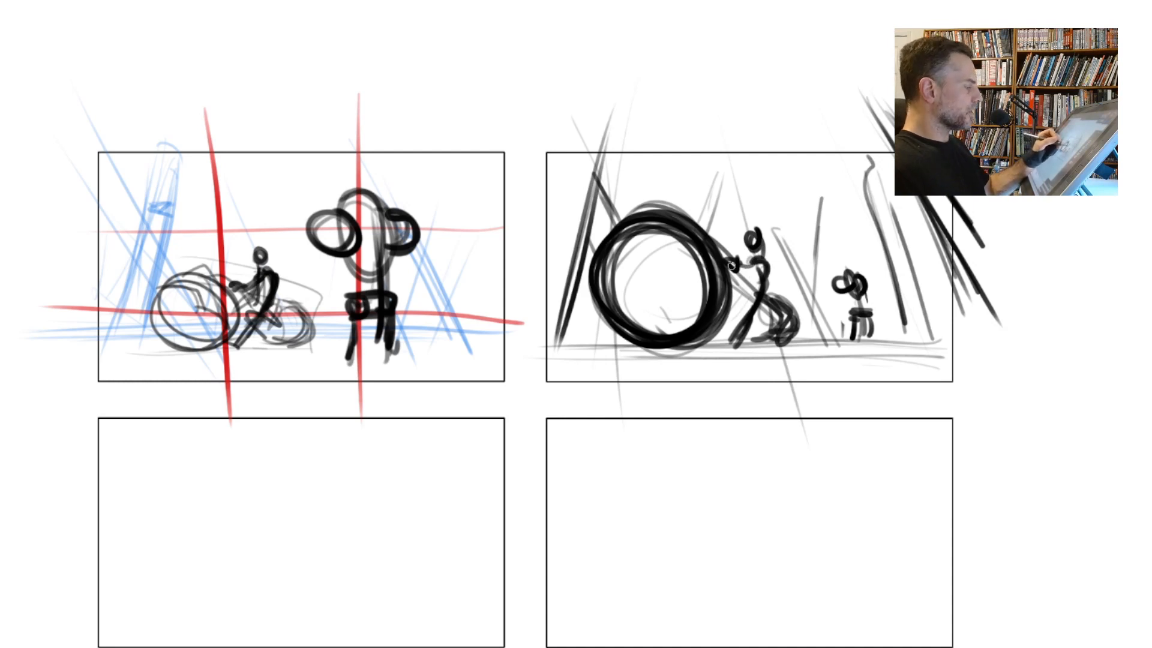
pyautogui.moveTo(698, 262); pyautogui.dragTo(617, 285)
pyautogui.moveTo(692, 325); pyautogui.dragTo(648, 327)
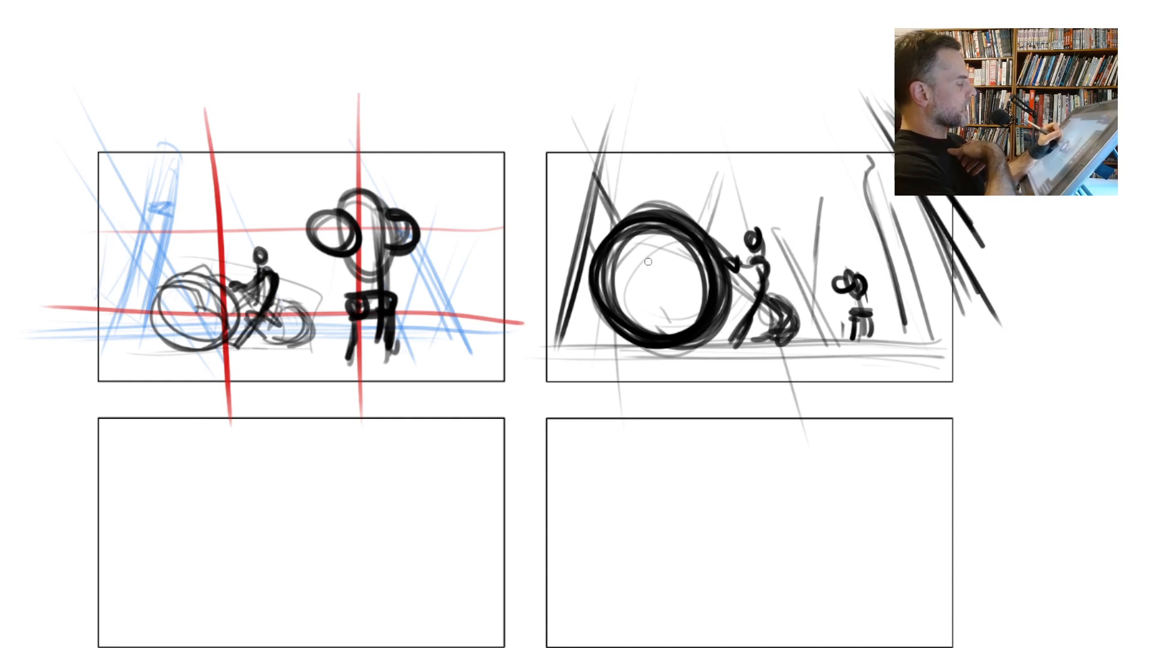
pyautogui.moveTo(613, 291)
pyautogui.mouseDown()
pyautogui.moveTo(606, 339)
pyautogui.moveTo(741, 252)
pyautogui.moveTo(579, 210)
pyautogui.moveTo(622, 228)
pyautogui.mouseUp()
pyautogui.hotkey('ctrl', 'z')
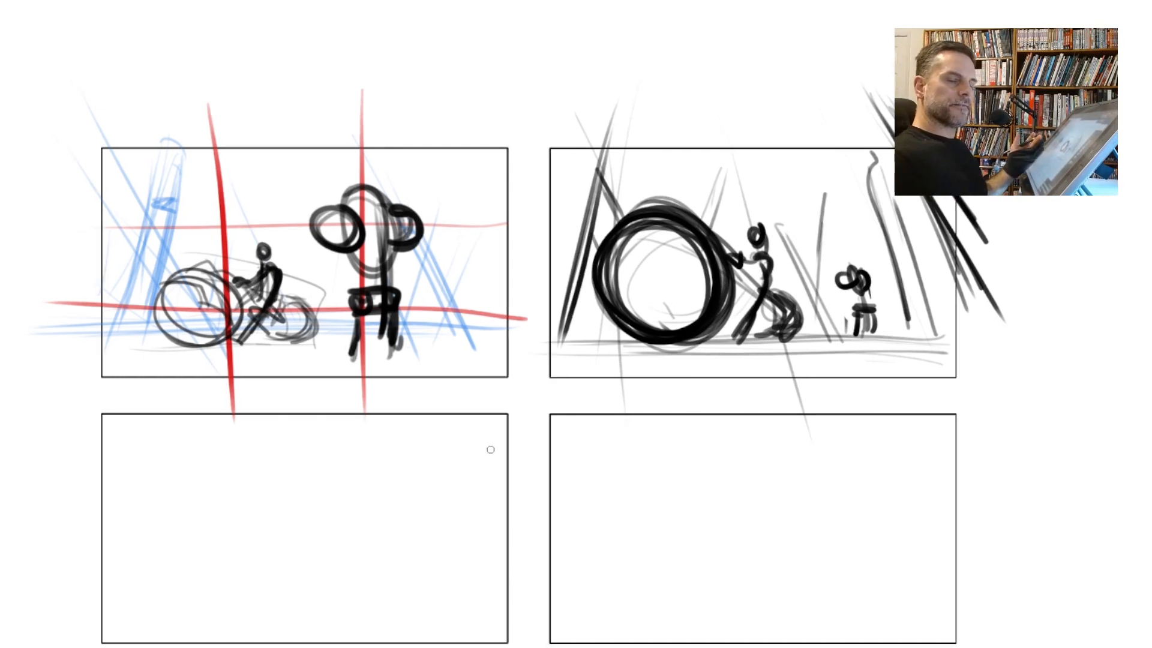
# Rough in long diagonals at the left and steep tapering lines at the right of the third panel.
pyautogui.scroll(-1, 491, 450)
pyautogui.moveTo(304, 554); pyautogui.dragTo(433, 387)
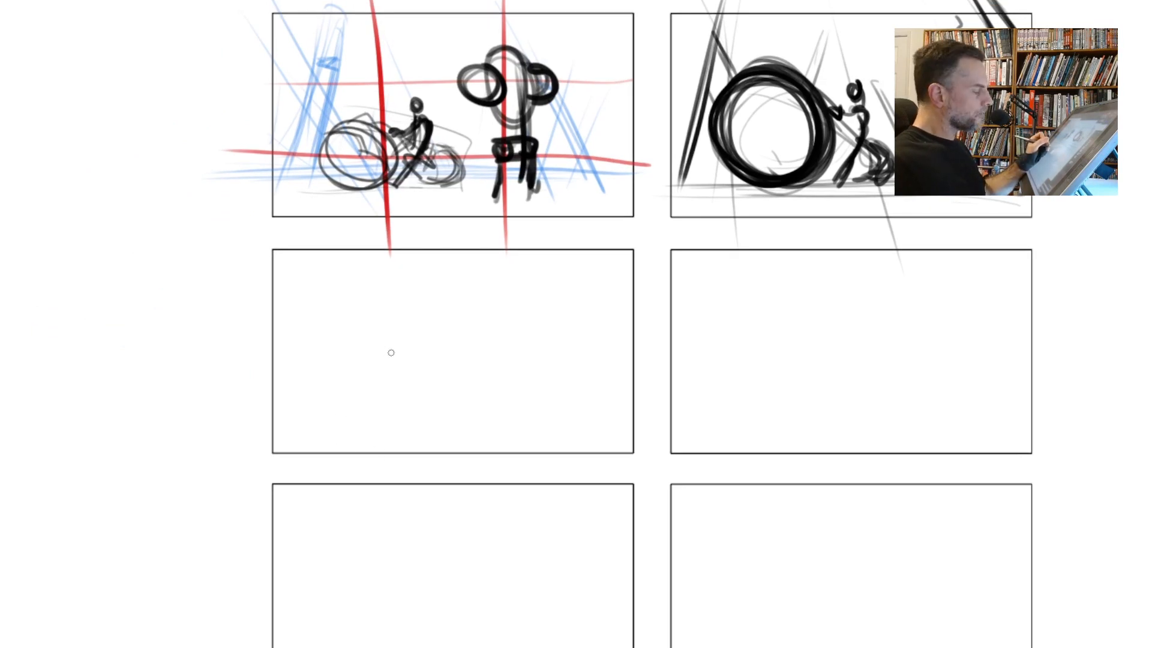
pyautogui.moveTo(241, 262); pyautogui.dragTo(376, 452)
pyautogui.moveTo(189, 277); pyautogui.dragTo(396, 495)
pyautogui.moveTo(596, 155); pyautogui.dragTo(570, 431)
pyautogui.moveTo(625, 218); pyautogui.dragTo(597, 449)
pyautogui.moveTo(628, 193)
pyautogui.mouseDown()
pyautogui.moveTo(581, 401)
pyautogui.moveTo(591, 203)
pyautogui.mouseUp()
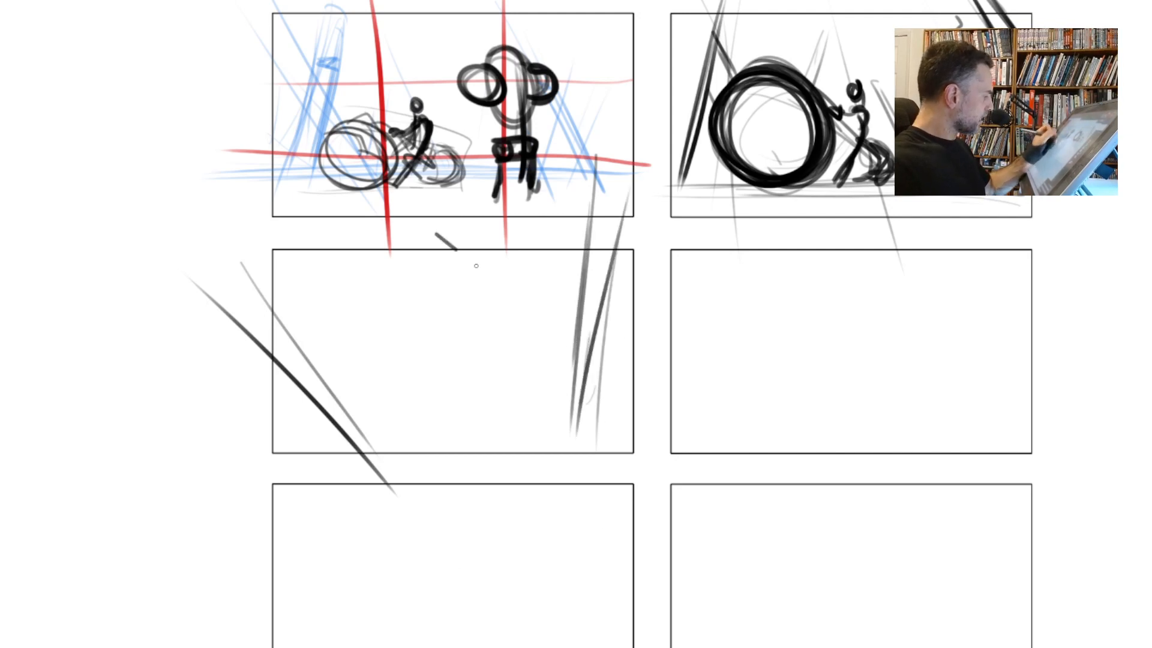
# Add converging diagonals for leaning towers on the right side of the third panel.
pyautogui.moveTo(481, 194); pyautogui.dragTo(579, 378)
pyautogui.moveTo(517, 191)
pyautogui.mouseDown()
pyautogui.moveTo(570, 324)
pyautogui.moveTo(552, 318)
pyautogui.mouseUp()
pyautogui.moveTo(469, 203); pyautogui.dragTo(557, 361)
pyautogui.moveTo(696, 261); pyautogui.dragTo(603, 415)
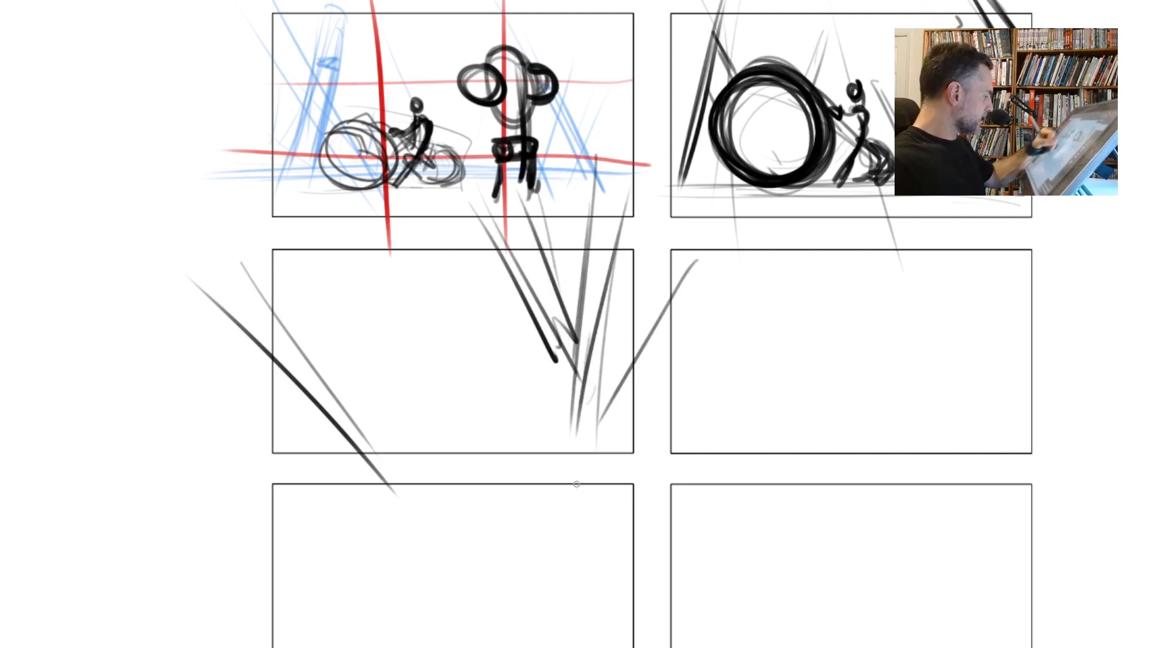
# Draw two steep diagonals on the left side of the third panel and erase the overlapping line portions.
pyautogui.moveTo(211, 157); pyautogui.dragTo(450, 592)
pyautogui.moveTo(251, 181); pyautogui.dragTo(442, 579)
pyautogui.press('e')
pyautogui.moveTo(359, 453)
pyautogui.mouseDown()
pyautogui.moveTo(242, 276)
pyautogui.moveTo(360, 447)
pyautogui.mouseUp()
pyautogui.moveTo(360, 447); pyautogui.dragTo(237, 234)
# Outline the large left tower of the third panel with heavy dark diagonals and erase the excess lines between them.
pyautogui.press('b')
pyautogui.moveTo(213, 360); pyautogui.dragTo(342, 513)
pyautogui.moveTo(342, 513); pyautogui.dragTo(276, 428)
pyautogui.moveTo(282, 178); pyautogui.dragTo(474, 606)
pyautogui.moveTo(300, 231); pyautogui.dragTo(447, 595)
pyautogui.moveTo(322, 281); pyautogui.dragTo(462, 629)
pyautogui.moveTo(284, 193); pyautogui.dragTo(469, 608)
pyautogui.press('e')
pyautogui.moveTo(285, 246); pyautogui.dragTo(375, 478)
# Draw curved cross-contours between the diagonals of the left tower in the third panel.
pyautogui.press('b')
pyautogui.moveTo(359, 389); pyautogui.dragTo(280, 435)
pyautogui.hotkey('ctrl', 'z')
pyautogui.moveTo(340, 329); pyautogui.dragTo(257, 408)
pyautogui.moveTo(313, 263)
pyautogui.mouseDown()
pyautogui.moveTo(279, 336)
pyautogui.moveTo(255, 339)
pyautogui.mouseUp()
# Add curved cross-contours to the right towers of the third panel and darken their diagonal edges.
pyautogui.moveTo(591, 351); pyautogui.dragTo(637, 378)
pyautogui.moveTo(532, 312); pyautogui.dragTo(559, 306)
pyautogui.moveTo(514, 274); pyautogui.dragTo(546, 271)
pyautogui.moveTo(499, 237); pyautogui.dragTo(529, 233)
pyautogui.moveTo(525, 283); pyautogui.dragTo(567, 368)
pyautogui.moveTo(527, 225)
pyautogui.mouseDown()
pyautogui.moveTo(565, 371)
pyautogui.moveTo(566, 330)
pyautogui.moveTo(576, 354)
pyautogui.mouseUp()
pyautogui.moveTo(543, 330); pyautogui.dragTo(560, 363)
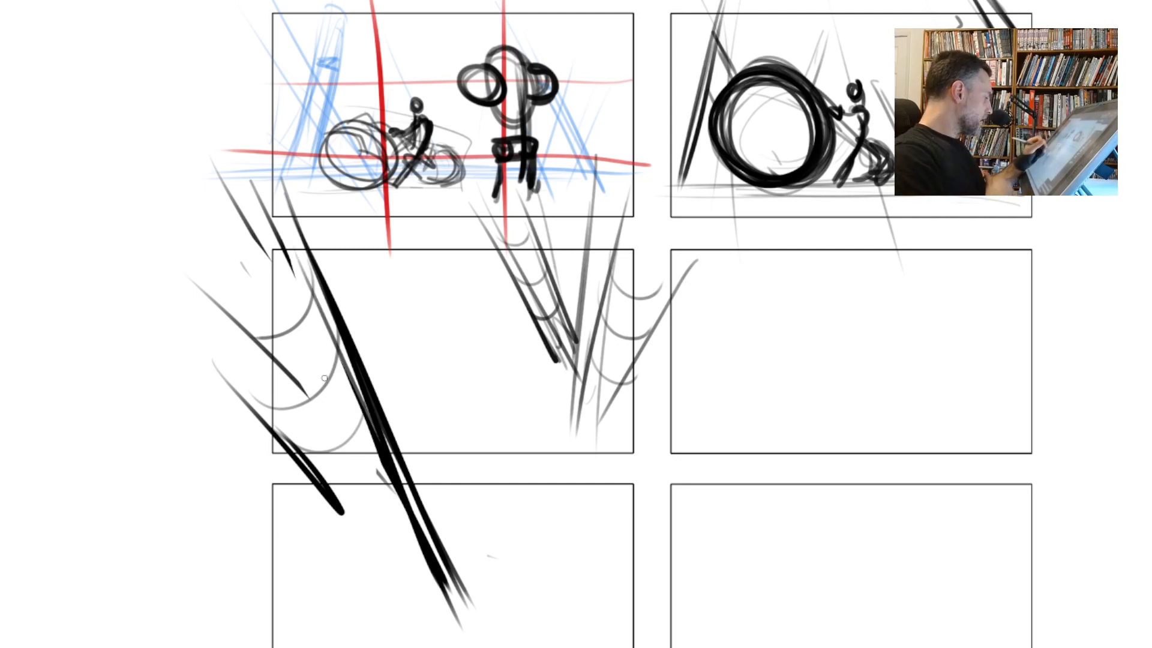
# Add more curved bands around the lower part of the left tower in the third panel.
pyautogui.moveTo(342, 354); pyautogui.dragTo(247, 393)
pyautogui.moveTo(240, 384); pyautogui.dragTo(342, 355)
pyautogui.moveTo(363, 393)
pyautogui.mouseDown()
pyautogui.moveTo(334, 453)
pyautogui.moveTo(308, 460)
pyautogui.mouseUp()
pyautogui.moveTo(366, 402)
pyautogui.mouseDown()
pyautogui.moveTo(329, 463)
pyautogui.moveTo(260, 428)
pyautogui.mouseUp()
pyautogui.moveTo(320, 319); pyautogui.dragTo(241, 363)
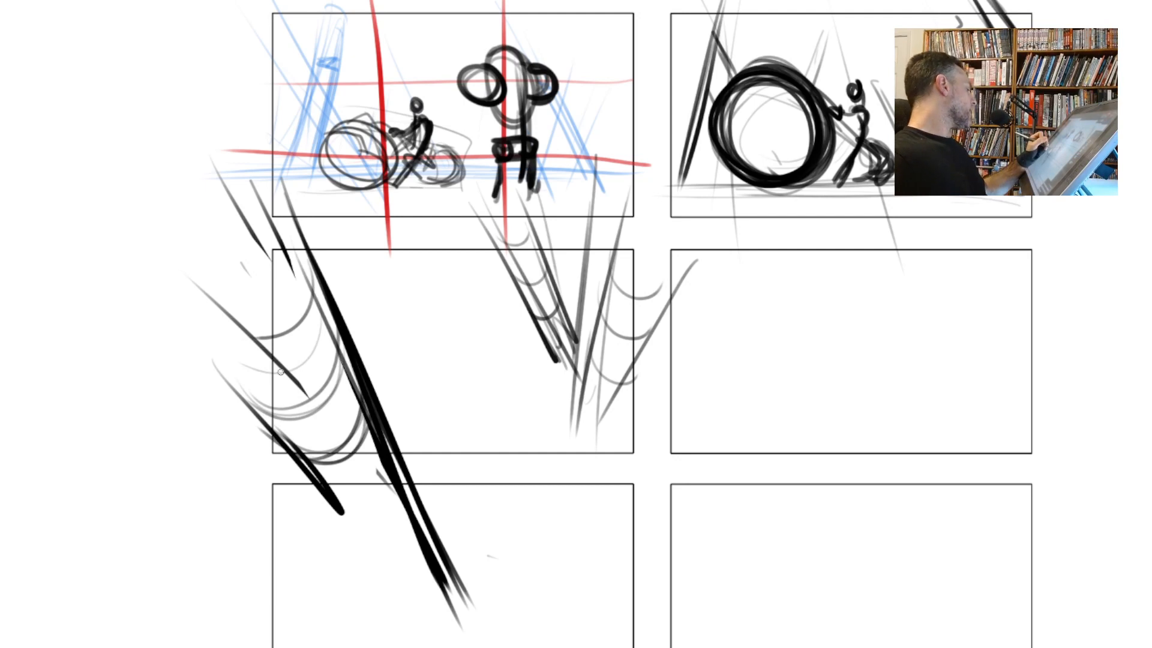
# Sketch a rider on a motorcycle along a diagonal between the towers of the third panel, trailing a cloud of dust.
pyautogui.moveTo(371, 254); pyautogui.dragTo(508, 459)
pyautogui.moveTo(393, 291); pyautogui.dragTo(487, 440)
pyautogui.moveTo(488, 393)
pyautogui.mouseDown()
pyautogui.moveTo(465, 412)
pyautogui.moveTo(448, 361)
pyautogui.moveTo(474, 396)
pyautogui.moveTo(445, 377)
pyautogui.moveTo(439, 357)
pyautogui.moveTo(454, 356)
pyautogui.moveTo(443, 380)
pyautogui.moveTo(441, 352)
pyautogui.moveTo(428, 345)
pyautogui.moveTo(477, 378)
pyautogui.moveTo(453, 377)
pyautogui.mouseUp()
pyautogui.moveTo(407, 339)
pyautogui.mouseDown()
pyautogui.moveTo(379, 278)
pyautogui.moveTo(412, 273)
pyautogui.moveTo(414, 351)
pyautogui.mouseUp()
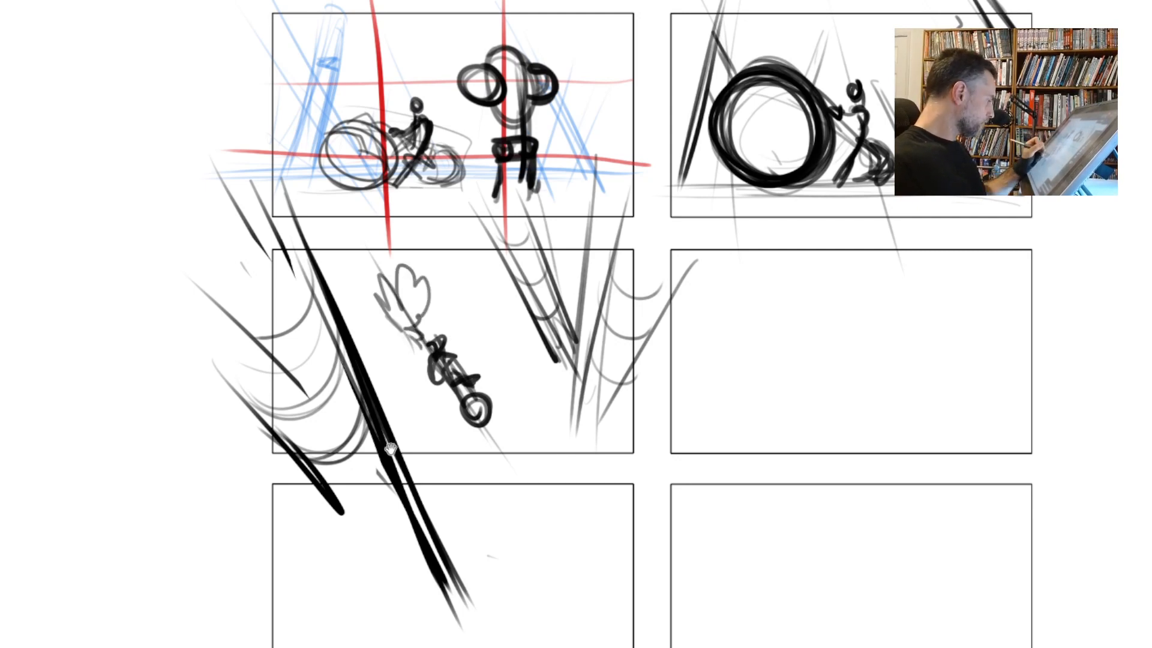
# Sketch wavy horizontal ground lines across the fourth panel.
pyautogui.moveTo(389, 444); pyautogui.dragTo(392, 442)
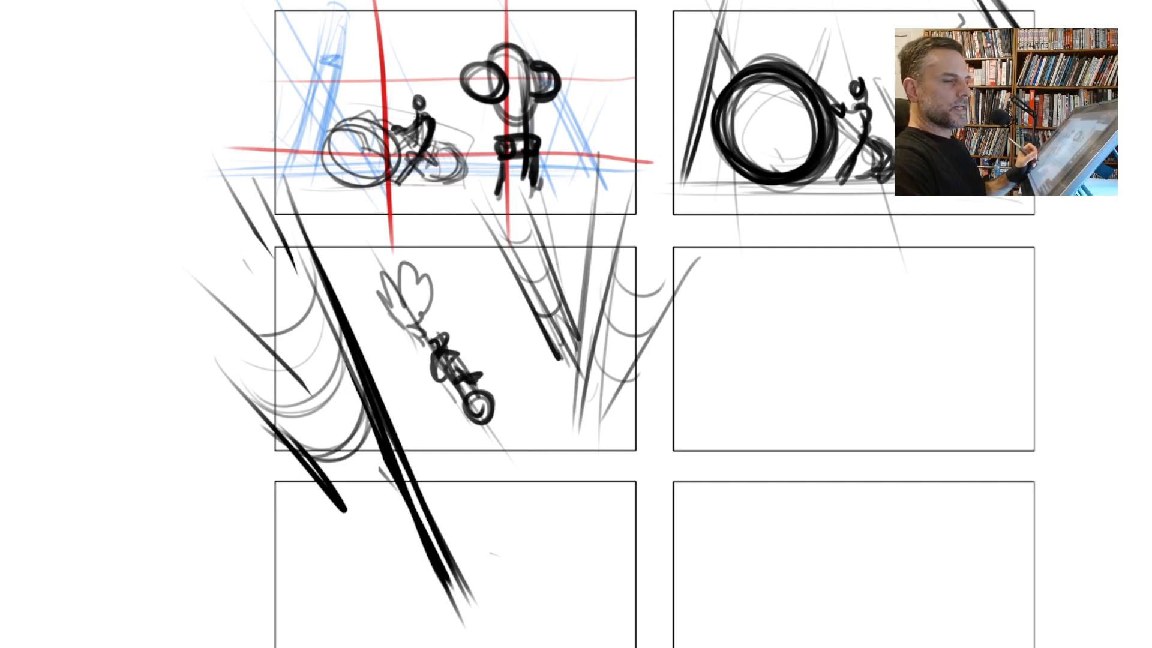
pyautogui.moveTo(540, 398); pyautogui.dragTo(410, 363)
pyautogui.moveTo(562, 232)
pyautogui.mouseDown()
pyautogui.moveTo(543, 301)
pyautogui.moveTo(546, 254)
pyautogui.mouseUp()
pyautogui.moveTo(918, 378)
pyautogui.mouseDown()
pyautogui.moveTo(702, 383)
pyautogui.moveTo(607, 362)
pyautogui.moveTo(723, 367)
pyautogui.moveTo(509, 366)
pyautogui.mouseUp()
pyautogui.moveTo(690, 374); pyautogui.dragTo(507, 380)
# Sketch a standing foreground figure with head, torso, arms and long legs in the left part of the fourth panel.
pyautogui.moveTo(651, 401)
pyautogui.mouseDown()
pyautogui.moveTo(655, 245)
pyautogui.moveTo(652, 262)
pyautogui.moveTo(663, 264)
pyautogui.moveTo(632, 261)
pyautogui.moveTo(636, 309)
pyautogui.mouseUp()
pyautogui.moveTo(659, 246); pyautogui.dragTo(662, 335)
pyautogui.moveTo(664, 294); pyautogui.dragTo(673, 389)
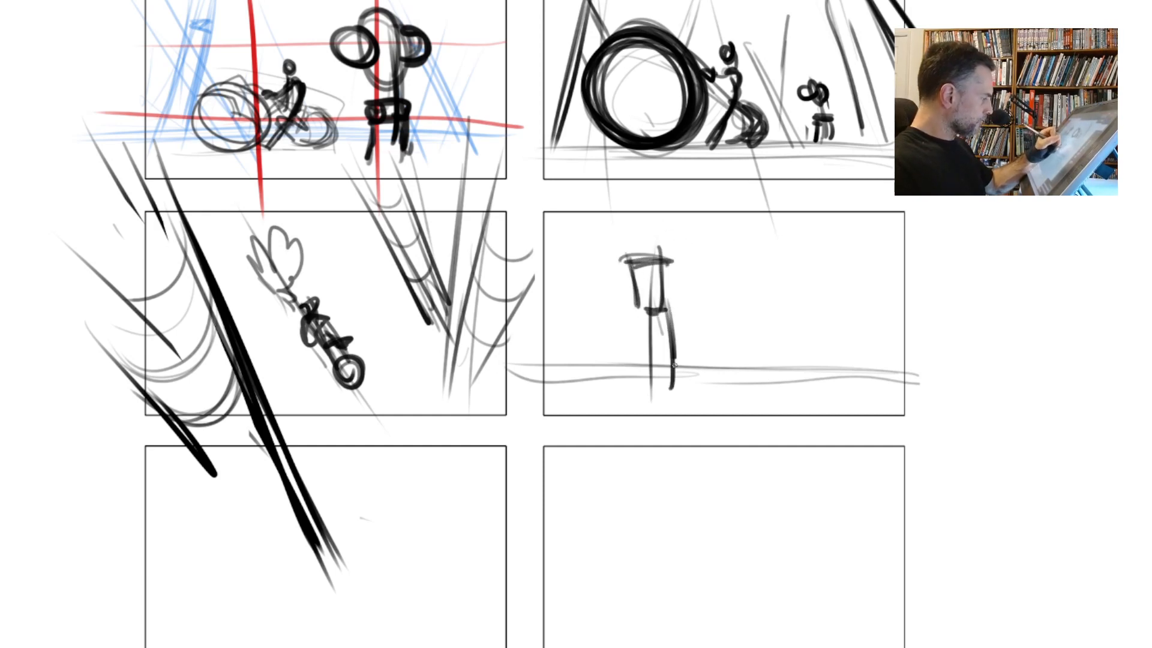
pyautogui.moveTo(636, 309); pyautogui.dragTo(628, 389)
pyautogui.moveTo(630, 267)
pyautogui.mouseDown()
pyautogui.moveTo(618, 300)
pyautogui.moveTo(645, 303)
pyautogui.mouseUp()
pyautogui.moveTo(658, 269); pyautogui.dragTo(672, 295)
pyautogui.moveTo(648, 243); pyautogui.dragTo(627, 246)
# Sketch a two-wheeled motorcycle beside the standing figure and a tiny distant figure further right in the fourth panel.
pyautogui.moveTo(675, 340)
pyautogui.mouseDown()
pyautogui.moveTo(807, 336)
pyautogui.moveTo(703, 343)
pyautogui.mouseUp()
pyautogui.moveTo(792, 336)
pyautogui.mouseDown()
pyautogui.moveTo(736, 343)
pyautogui.moveTo(729, 367)
pyautogui.moveTo(792, 367)
pyautogui.mouseUp()
pyautogui.moveTo(717, 345); pyautogui.dragTo(705, 363)
pyautogui.moveTo(768, 339); pyautogui.dragTo(726, 345)
pyautogui.moveTo(841, 368)
pyautogui.mouseDown()
pyautogui.moveTo(854, 334)
pyautogui.moveTo(840, 372)
pyautogui.mouseUp()
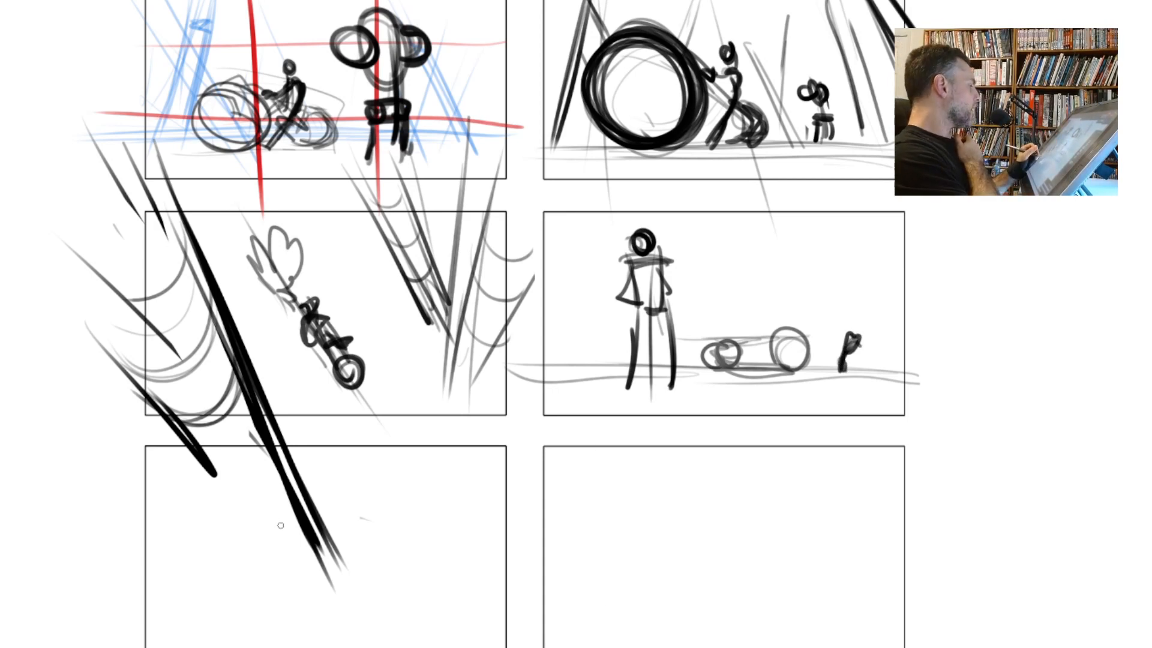
# Sketch slanted tower lines behind the standing figure and motorcycle, spread across both sides of the fourth panel.
pyautogui.moveTo(612, 367); pyautogui.dragTo(546, 280)
pyautogui.moveTo(595, 347); pyautogui.dragTo(612, 372)
pyautogui.moveTo(552, 300); pyautogui.dragTo(583, 337)
pyautogui.moveTo(564, 170); pyautogui.dragTo(576, 321)
pyautogui.moveTo(788, 201); pyautogui.dragTo(741, 331)
pyautogui.moveTo(828, 168); pyautogui.dragTo(915, 378)
pyautogui.moveTo(865, 202); pyautogui.dragTo(866, 352)
pyautogui.moveTo(868, 246); pyautogui.dragTo(828, 337)
pyautogui.moveTo(739, 242); pyautogui.dragTo(741, 261)
pyautogui.moveTo(742, 263); pyautogui.dragTo(753, 305)
# Add more leaning tower strokes along both edges and above the motorcycle in the fourth panel.
pyautogui.moveTo(564, 282); pyautogui.dragTo(613, 366)
pyautogui.moveTo(545, 231); pyautogui.dragTo(609, 363)
pyautogui.moveTo(540, 294); pyautogui.dragTo(557, 323)
pyautogui.moveTo(555, 321); pyautogui.dragTo(580, 366)
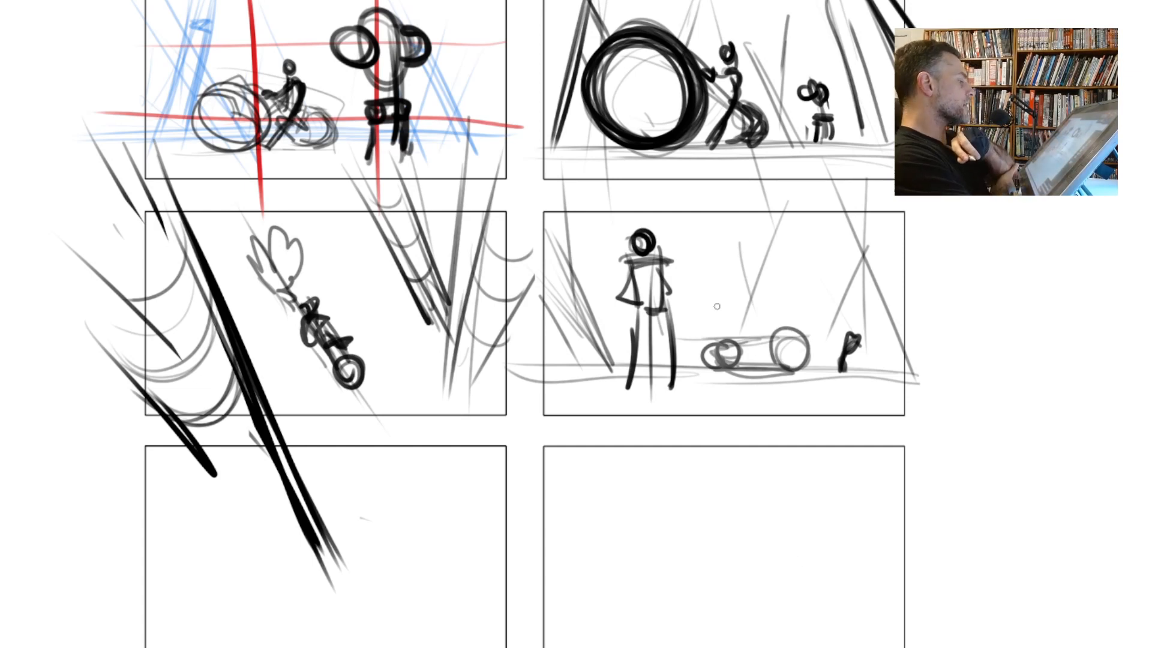
pyautogui.moveTo(768, 240); pyautogui.dragTo(728, 335)
pyautogui.moveTo(778, 232); pyautogui.dragTo(740, 333)
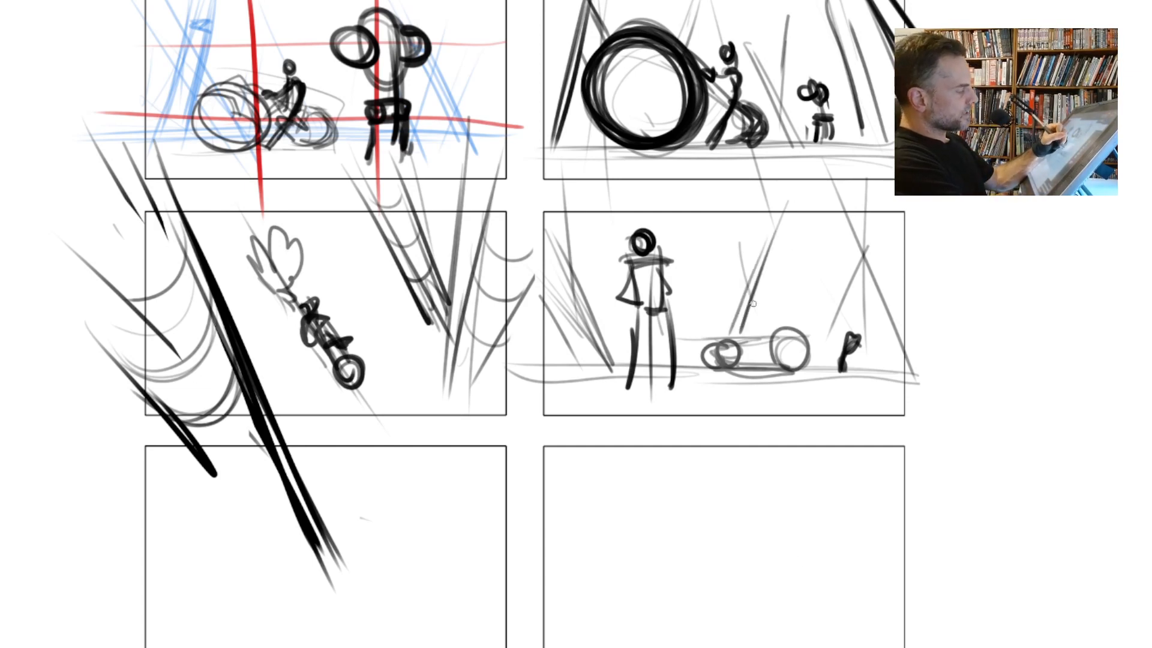
pyautogui.moveTo(831, 230)
pyautogui.mouseDown()
pyautogui.moveTo(906, 359)
pyautogui.moveTo(906, 348)
pyautogui.mouseUp()
pyautogui.moveTo(844, 197); pyautogui.dragTo(939, 342)
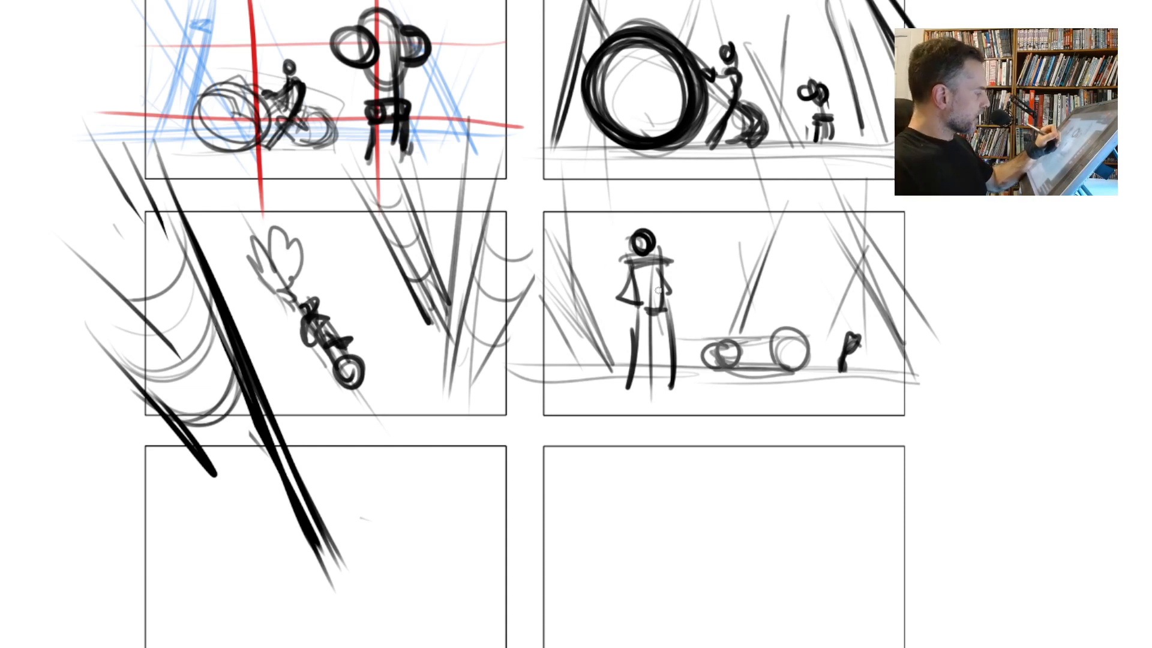
# Erase the slanted lines left of the fourth panel's standing figure and redraw them as steep tower strokes.
pyautogui.moveTo(579, 316)
pyautogui.mouseDown()
pyautogui.moveTo(595, 337)
pyautogui.moveTo(549, 297)
pyautogui.mouseUp()
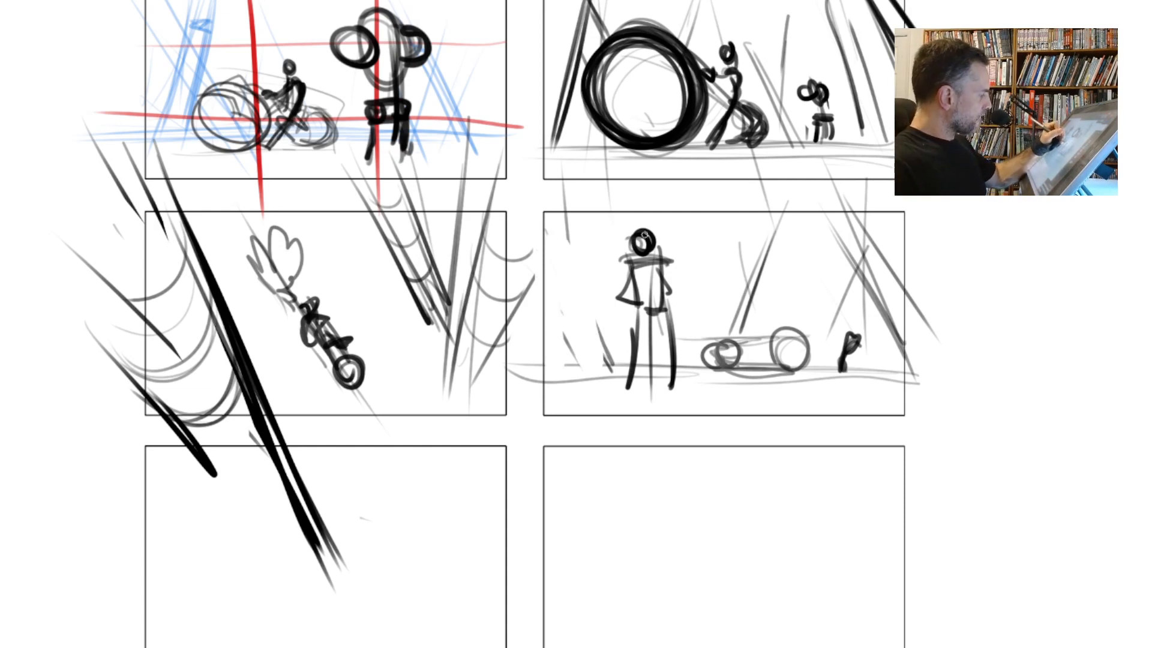
pyautogui.moveTo(591, 215); pyautogui.dragTo(555, 369)
pyautogui.moveTo(585, 185); pyautogui.dragTo(547, 383)
pyautogui.moveTo(617, 195)
pyautogui.mouseDown()
pyautogui.moveTo(585, 377)
pyautogui.moveTo(591, 357)
pyautogui.mouseUp()
pyautogui.moveTo(652, 212)
pyautogui.mouseDown()
pyautogui.moveTo(714, 336)
pyautogui.moveTo(701, 283)
pyautogui.mouseUp()
pyautogui.hotkey('ctrl', 'z')
pyautogui.hotkey('ctrl', 'z')
# Sketch and darken two converging tower edges spreading downward on either side of the fourth panel's standing figure.
pyautogui.moveTo(637, 188); pyautogui.dragTo(705, 309)
pyautogui.moveTo(644, 197); pyautogui.dragTo(720, 336)
pyautogui.moveTo(665, 188); pyautogui.dragTo(744, 322)
pyautogui.moveTo(664, 198)
pyautogui.mouseDown()
pyautogui.moveTo(748, 328)
pyautogui.moveTo(688, 233)
pyautogui.mouseUp()
pyautogui.moveTo(598, 224); pyautogui.dragTo(580, 299)
pyautogui.moveTo(626, 177); pyautogui.dragTo(576, 330)
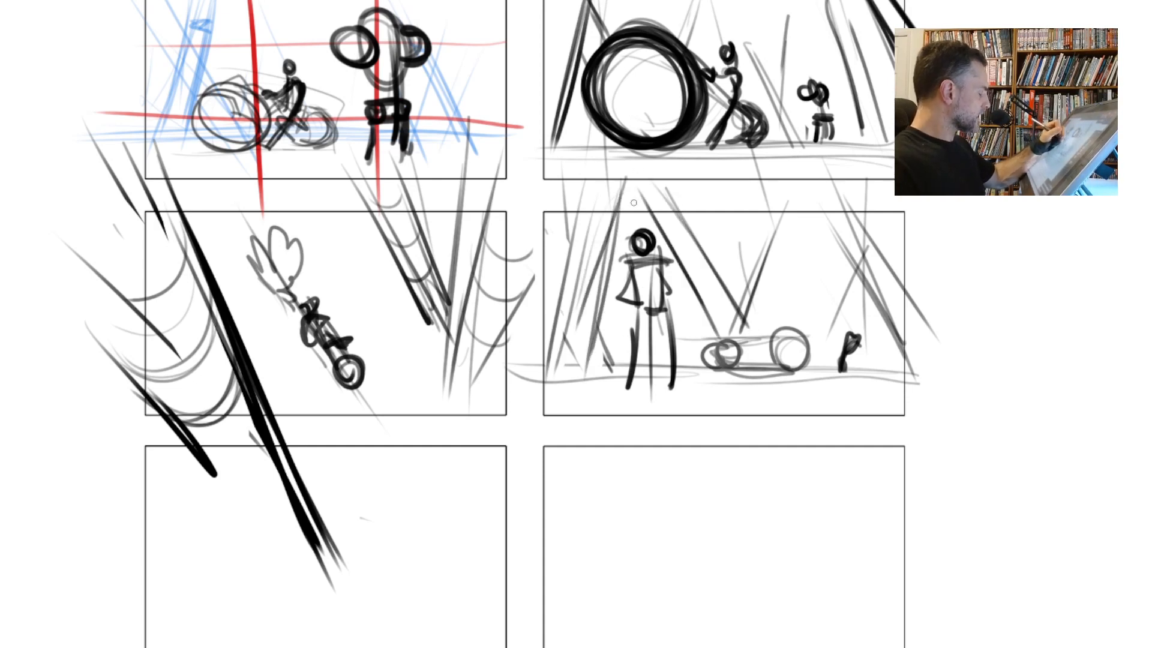
pyautogui.moveTo(619, 214); pyautogui.dragTo(587, 319)
pyautogui.moveTo(625, 200); pyautogui.dragTo(583, 380)
pyautogui.moveTo(620, 188); pyautogui.dragTo(588, 324)
pyautogui.moveTo(663, 231); pyautogui.dragTo(721, 328)
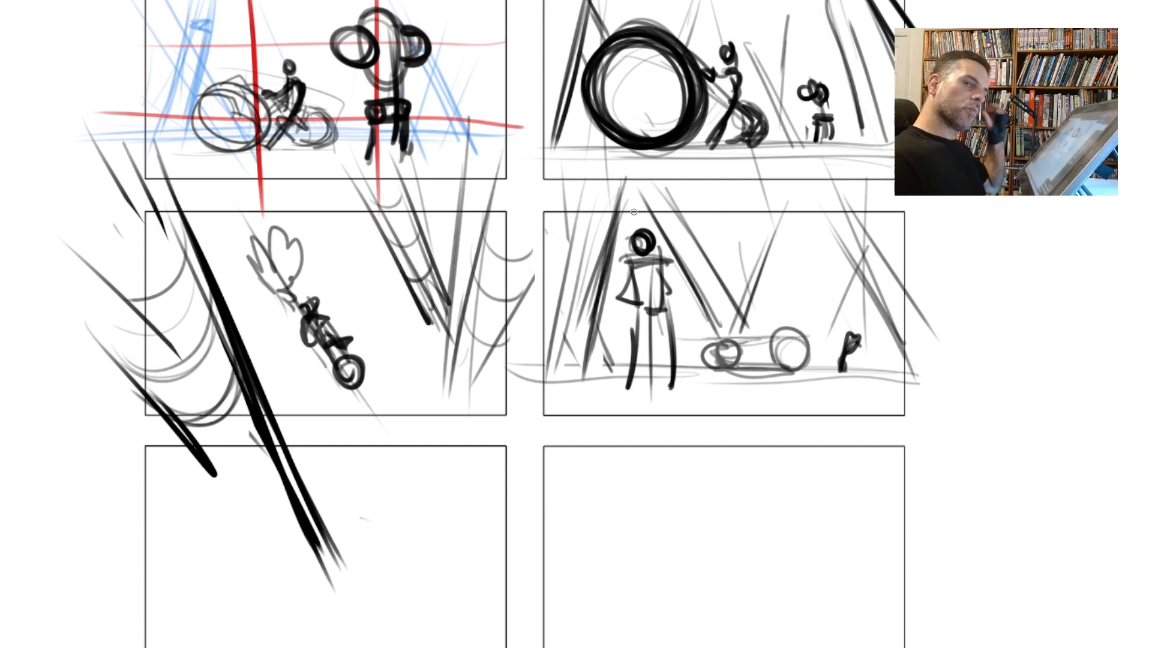
pyautogui.moveTo(676, 260); pyautogui.dragTo(708, 318)
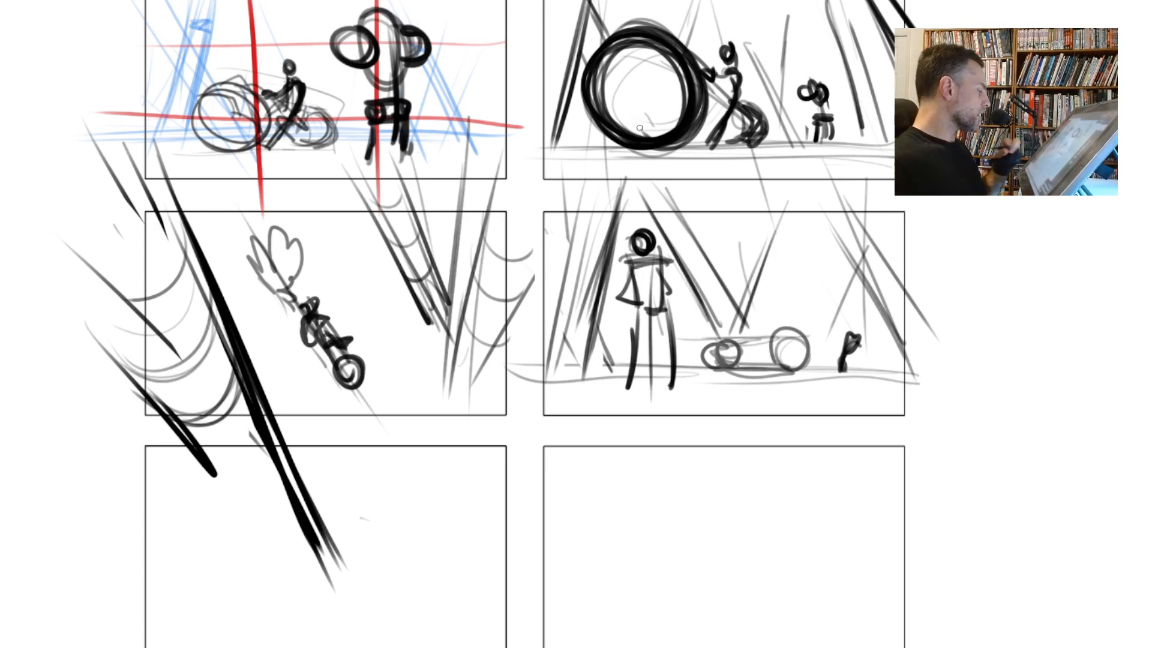
# Select and delete the third panel's tower strokes that spill into the fifth panel, and clear the selection.
pyautogui.moveTo(454, 598); pyautogui.dragTo(111, 429)
pyautogui.press('Delete')
pyautogui.hotkey('ctrl', 'd')
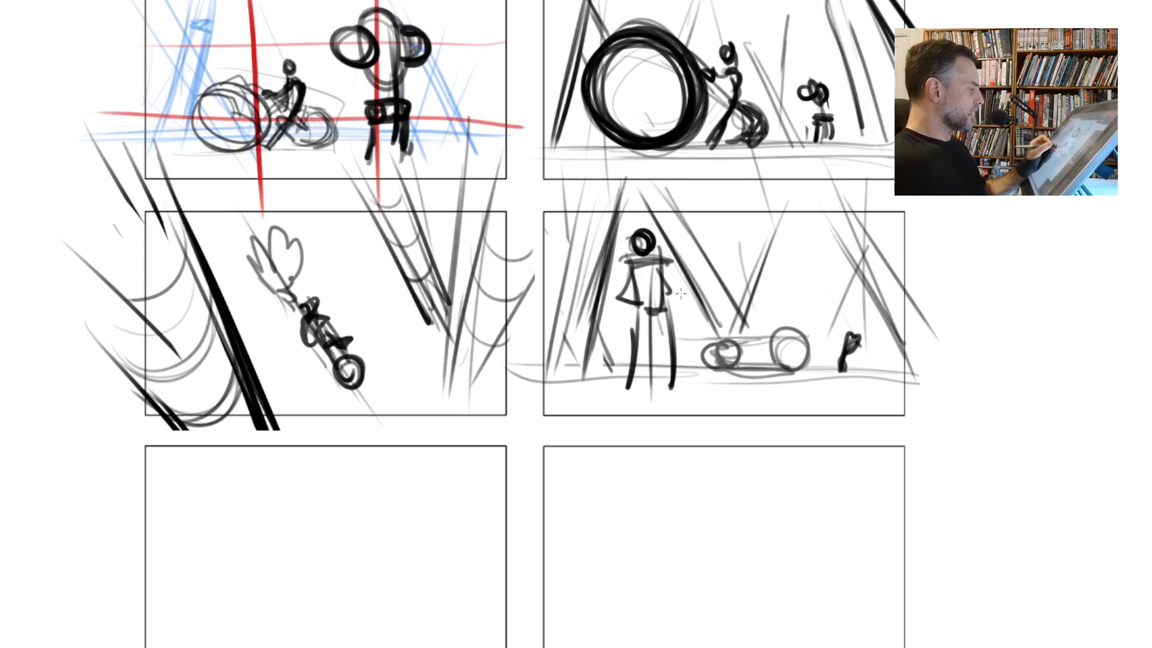
pyautogui.moveTo(403, 507)
pyautogui.mouseDown()
pyautogui.moveTo(378, 509)
pyautogui.moveTo(469, 437)
pyautogui.mouseUp()
pyautogui.moveTo(501, 474); pyautogui.dragTo(520, 426)
pyautogui.moveTo(580, 455); pyautogui.dragTo(527, 425)
pyautogui.moveTo(568, 441); pyautogui.dragTo(545, 394)
pyautogui.moveTo(573, 474); pyautogui.dragTo(534, 378)
pyautogui.moveTo(570, 451); pyautogui.dragTo(531, 382)
pyautogui.hotkey('ctrl', 'z')
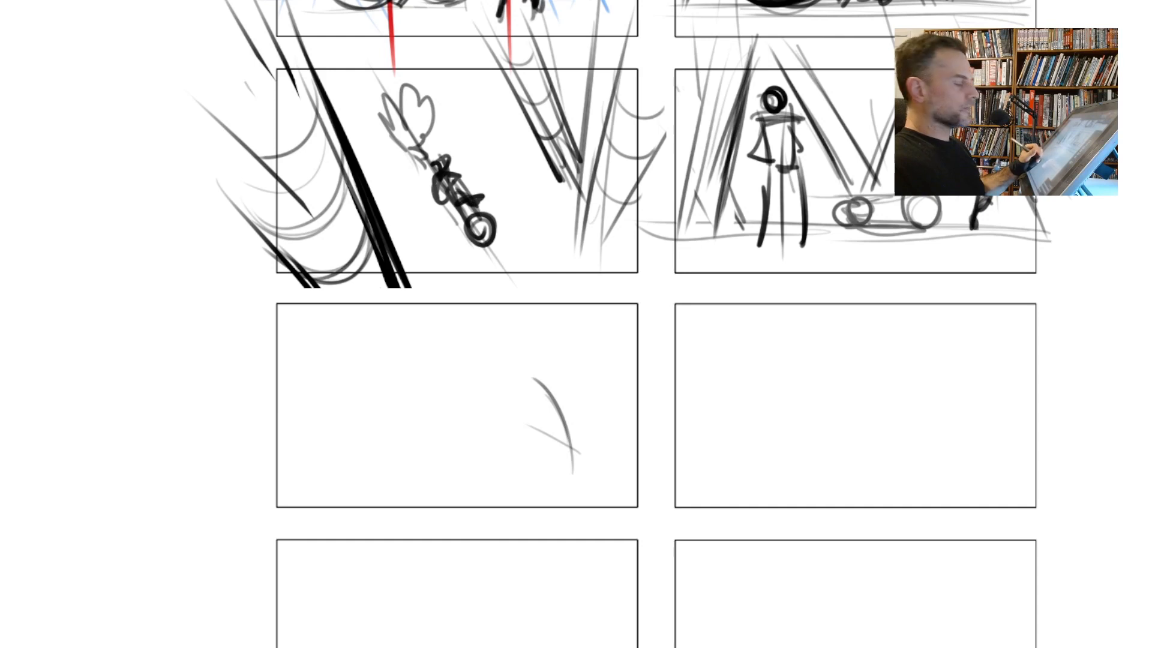
pyautogui.hotkey('ctrl', 'z')
# Rough in a close-up of a rider crouched low on a large-wheeled motorcycle across the fifth panel.
pyautogui.moveTo(285, 441); pyautogui.dragTo(399, 489)
pyautogui.moveTo(309, 423); pyautogui.dragTo(420, 521)
pyautogui.moveTo(246, 427); pyautogui.dragTo(406, 474)
pyautogui.moveTo(330, 414); pyautogui.dragTo(516, 475)
pyautogui.moveTo(384, 436); pyautogui.dragTo(543, 502)
pyautogui.moveTo(474, 396); pyautogui.dragTo(528, 465)
pyautogui.moveTo(438, 399)
pyautogui.mouseDown()
pyautogui.moveTo(480, 393)
pyautogui.moveTo(471, 414)
pyautogui.moveTo(489, 423)
pyautogui.moveTo(441, 390)
pyautogui.moveTo(459, 414)
pyautogui.mouseUp()
pyautogui.moveTo(491, 413)
pyautogui.mouseDown()
pyautogui.moveTo(488, 438)
pyautogui.moveTo(423, 447)
pyautogui.moveTo(432, 462)
pyautogui.mouseUp()
pyautogui.moveTo(498, 441); pyautogui.dragTo(516, 465)
pyautogui.moveTo(510, 453); pyautogui.dragTo(543, 501)
pyautogui.moveTo(528, 451); pyautogui.dragTo(556, 501)
pyautogui.moveTo(568, 487); pyautogui.dragTo(597, 474)
pyautogui.moveTo(540, 437); pyautogui.dragTo(598, 473)
pyautogui.moveTo(549, 439); pyautogui.dragTo(582, 487)
# Select part of the fifth panel's rough sketch, reposition it within the frame and clear the selection.
pyautogui.moveTo(346, 459); pyautogui.dragTo(331, 439)
pyautogui.hotkey('ctrl', 'z')
pyautogui.press('m')
pyautogui.moveTo(278, 336)
pyautogui.mouseDown()
pyautogui.moveTo(328, 316)
pyautogui.moveTo(196, 523)
pyautogui.mouseUp()
pyautogui.press('k')
pyautogui.moveTo(309, 458)
pyautogui.mouseDown()
pyautogui.moveTo(290, 444)
pyautogui.moveTo(393, 498)
pyautogui.mouseUp()
pyautogui.hotkey('ctrl', 'd')
# Redraw the big front wheel arc, refine the rider and rear of the motorcycle, and add dust behind in the fifth panel.
pyautogui.moveTo(233, 420); pyautogui.dragTo(396, 501)
pyautogui.moveTo(237, 414); pyautogui.dragTo(385, 501)
pyautogui.moveTo(460, 424)
pyautogui.mouseDown()
pyautogui.moveTo(426, 445)
pyautogui.moveTo(450, 447)
pyautogui.mouseUp()
pyautogui.moveTo(471, 393); pyautogui.dragTo(456, 432)
pyautogui.moveTo(414, 392)
pyautogui.mouseDown()
pyautogui.moveTo(389, 410)
pyautogui.moveTo(400, 407)
pyautogui.mouseUp()
pyautogui.moveTo(447, 375)
pyautogui.mouseDown()
pyautogui.moveTo(525, 467)
pyautogui.moveTo(450, 480)
pyautogui.moveTo(493, 480)
pyautogui.mouseUp()
pyautogui.moveTo(515, 423)
pyautogui.mouseDown()
pyautogui.moveTo(541, 432)
pyautogui.moveTo(573, 485)
pyautogui.mouseUp()
pyautogui.moveTo(543, 441)
pyautogui.mouseDown()
pyautogui.moveTo(567, 420)
pyautogui.moveTo(573, 444)
pyautogui.moveTo(600, 387)
pyautogui.moveTo(627, 458)
pyautogui.moveTo(657, 459)
pyautogui.moveTo(627, 493)
pyautogui.mouseUp()
# Sketch slanted tower lines in the background above the fifth panel's rider and motorcycle.
pyautogui.moveTo(287, 317); pyautogui.dragTo(354, 409)
pyautogui.moveTo(309, 307); pyautogui.dragTo(363, 411)
pyautogui.moveTo(375, 312)
pyautogui.mouseDown()
pyautogui.moveTo(363, 399)
pyautogui.moveTo(401, 360)
pyautogui.mouseUp()
pyautogui.moveTo(484, 319); pyautogui.dragTo(516, 366)
pyautogui.moveTo(518, 306); pyautogui.dragTo(543, 381)
pyautogui.moveTo(588, 306); pyautogui.dragTo(561, 363)
pyautogui.moveTo(478, 287); pyautogui.dragTo(509, 340)
# Sketch a ledge and a reclining figure with bent legs sloping down from the left of the sixth panel.
pyautogui.moveTo(309, 436); pyautogui.dragTo(282, 438)
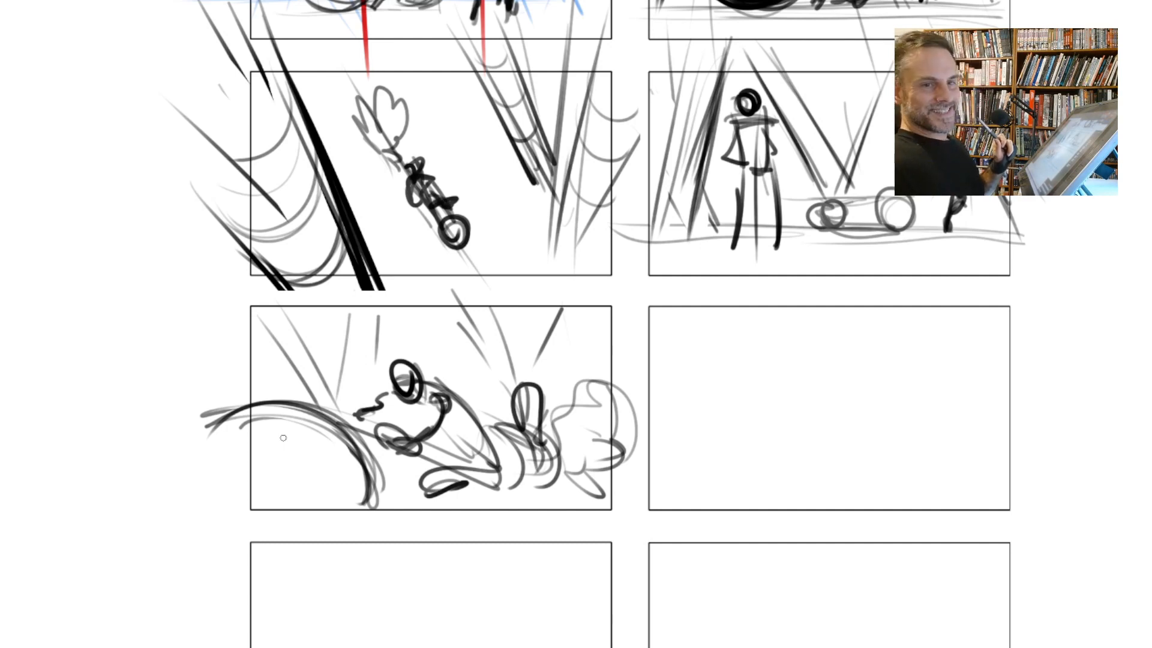
pyautogui.moveTo(441, 520); pyautogui.dragTo(427, 522)
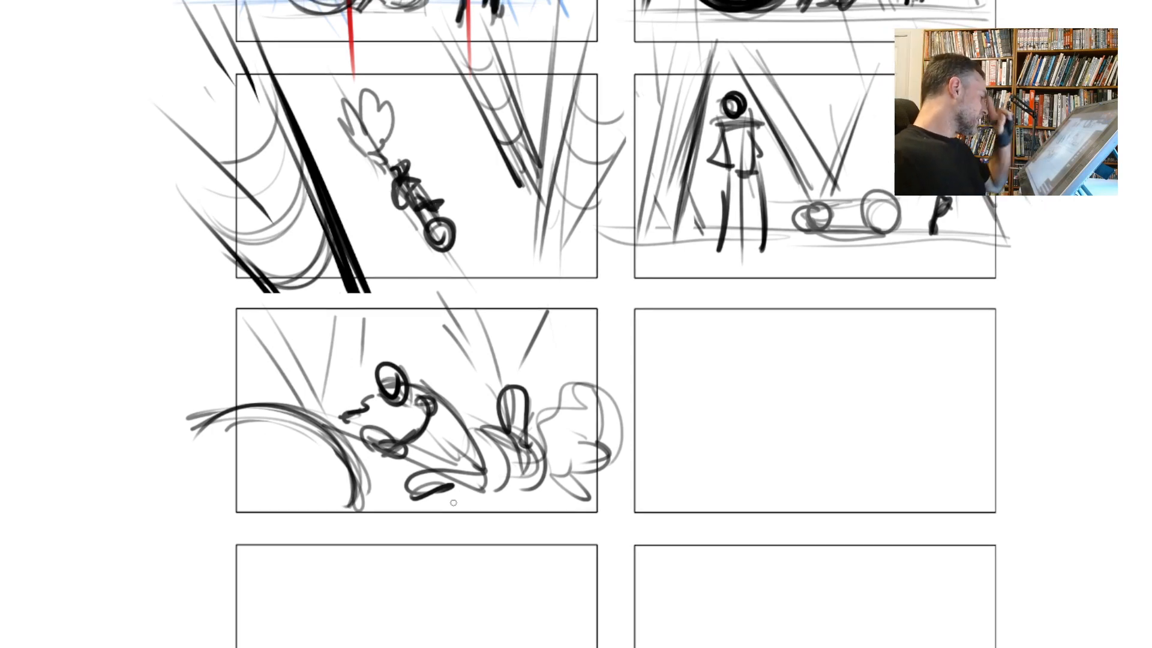
pyautogui.moveTo(482, 345); pyautogui.dragTo(339, 259)
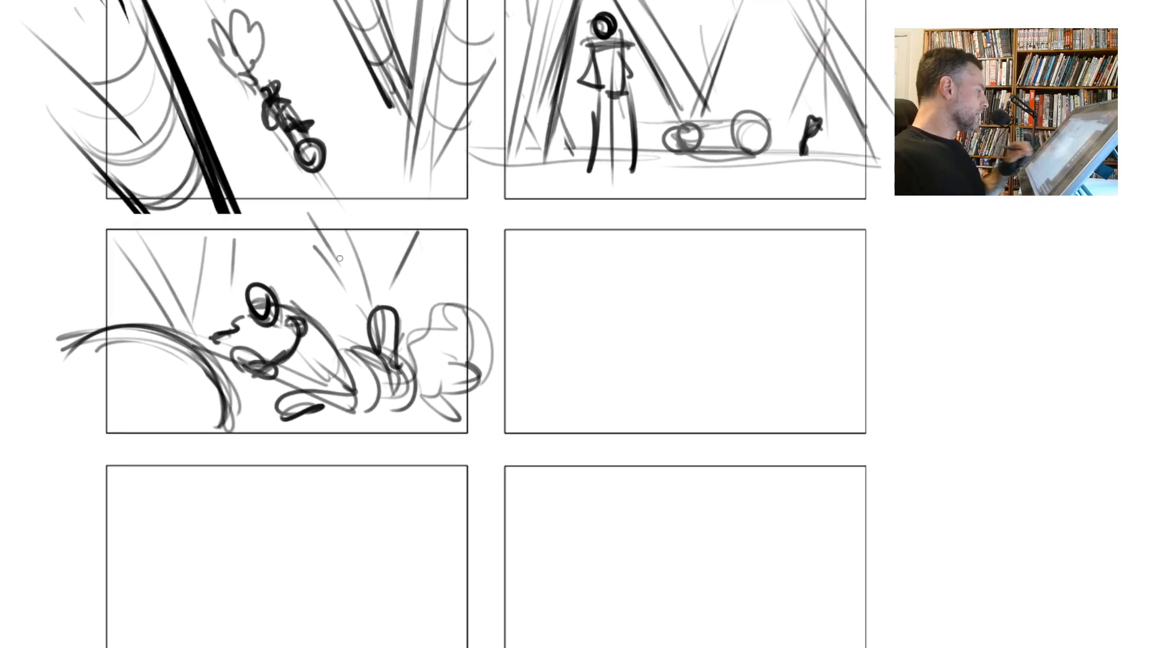
pyautogui.moveTo(539, 330); pyautogui.dragTo(575, 351)
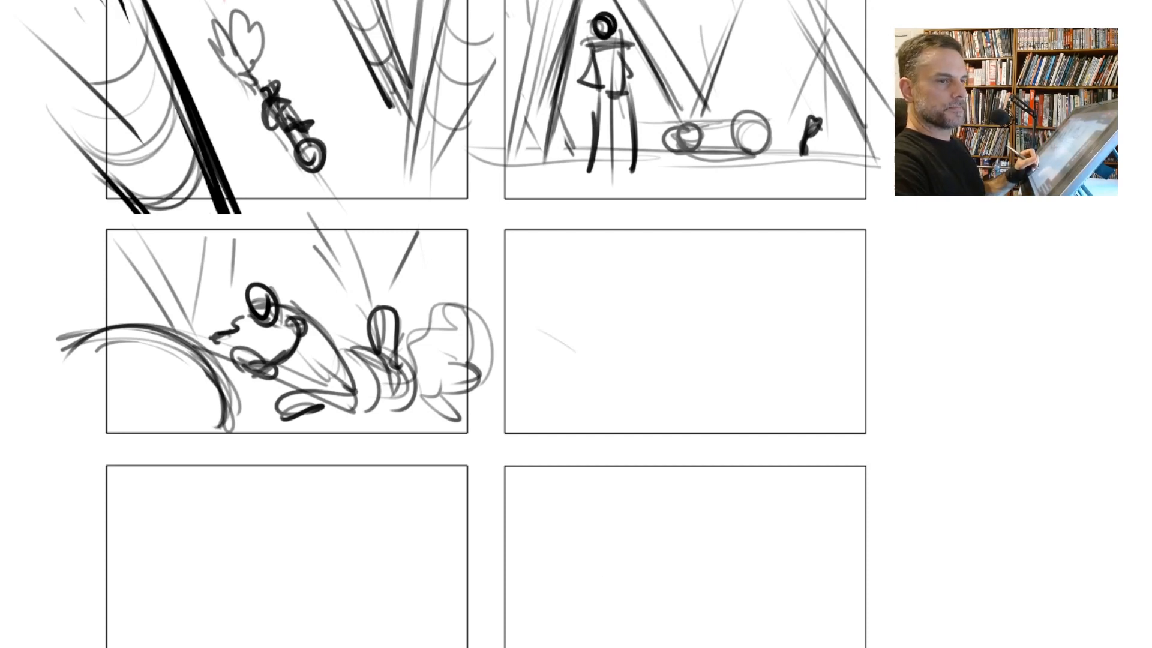
pyautogui.moveTo(501, 325); pyautogui.dragTo(570, 320)
pyautogui.moveTo(552, 313)
pyautogui.mouseDown()
pyautogui.moveTo(690, 423)
pyautogui.moveTo(528, 316)
pyautogui.mouseUp()
pyautogui.moveTo(591, 277); pyautogui.dragTo(606, 371)
pyautogui.moveTo(577, 287)
pyautogui.mouseDown()
pyautogui.moveTo(614, 292)
pyautogui.moveTo(615, 363)
pyautogui.moveTo(639, 384)
pyautogui.moveTo(681, 358)
pyautogui.moveTo(713, 425)
pyautogui.mouseUp()
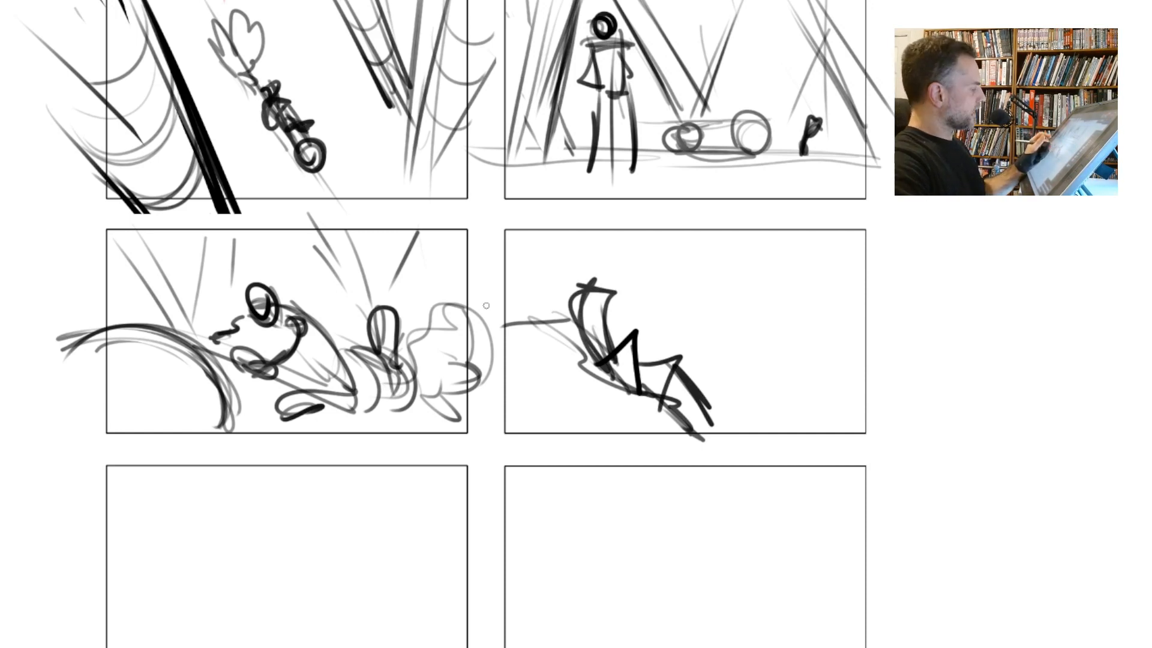
# Add flat ground lines in the sixth panel and darken the ledge and the reclining figure's back.
pyautogui.moveTo(624, 363)
pyautogui.mouseDown()
pyautogui.moveTo(702, 414)
pyautogui.moveTo(783, 417)
pyautogui.mouseUp()
pyautogui.moveTo(648, 417)
pyautogui.mouseDown()
pyautogui.moveTo(862, 421)
pyautogui.moveTo(780, 418)
pyautogui.mouseUp()
pyautogui.moveTo(714, 412)
pyautogui.mouseDown()
pyautogui.moveTo(864, 408)
pyautogui.moveTo(724, 386)
pyautogui.mouseUp()
pyautogui.moveTo(597, 279)
pyautogui.mouseDown()
pyautogui.moveTo(579, 333)
pyautogui.moveTo(597, 359)
pyautogui.mouseUp()
pyautogui.moveTo(575, 295); pyautogui.dragTo(609, 354)
pyautogui.moveTo(504, 312)
pyautogui.mouseDown()
pyautogui.moveTo(567, 357)
pyautogui.moveTo(633, 372)
pyautogui.moveTo(726, 431)
pyautogui.moveTo(766, 436)
pyautogui.mouseUp()
# Sketch and refine a small distant figure on the ground at the far right of the sixth panel.
pyautogui.moveTo(874, 381)
pyautogui.mouseDown()
pyautogui.moveTo(834, 402)
pyautogui.moveTo(839, 415)
pyautogui.moveTo(821, 428)
pyautogui.moveTo(864, 400)
pyautogui.moveTo(873, 360)
pyautogui.moveTo(843, 406)
pyautogui.mouseUp()
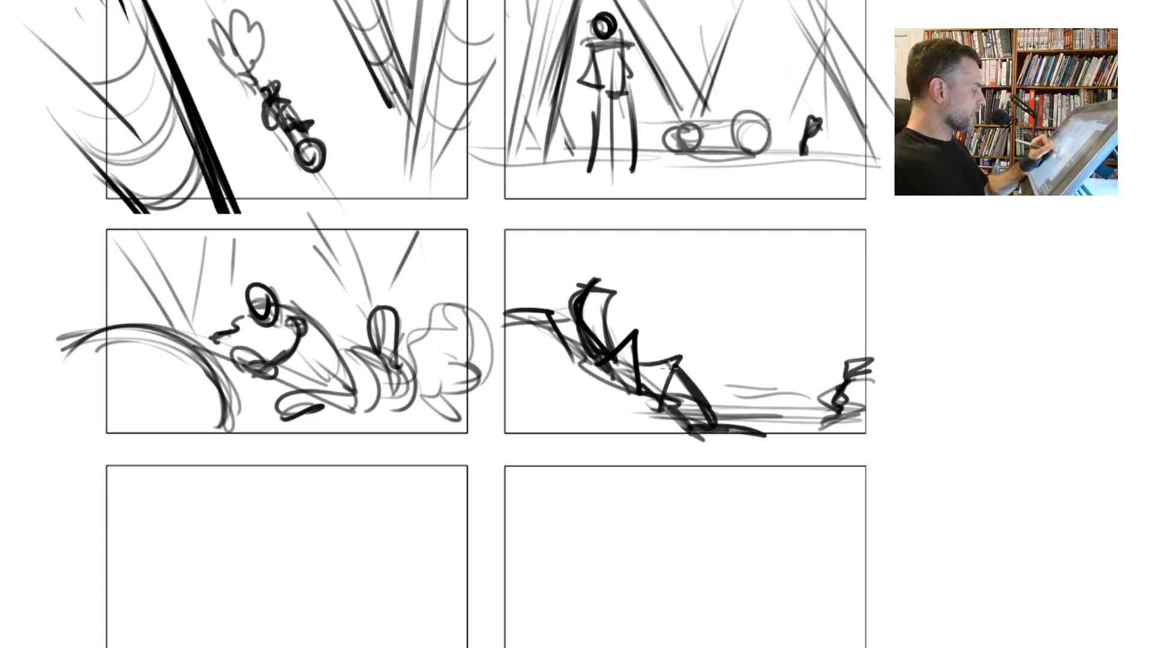
pyautogui.press('e')
pyautogui.moveTo(830, 401); pyautogui.dragTo(857, 372)
pyautogui.press('b')
pyautogui.moveTo(801, 414)
pyautogui.mouseDown()
pyautogui.moveTo(848, 410)
pyautogui.moveTo(818, 414)
pyautogui.moveTo(868, 369)
pyautogui.moveTo(837, 410)
pyautogui.moveTo(864, 356)
pyautogui.mouseUp()
pyautogui.hotkey('ctrl', 'z')
pyautogui.hotkey('ctrl', 'z')
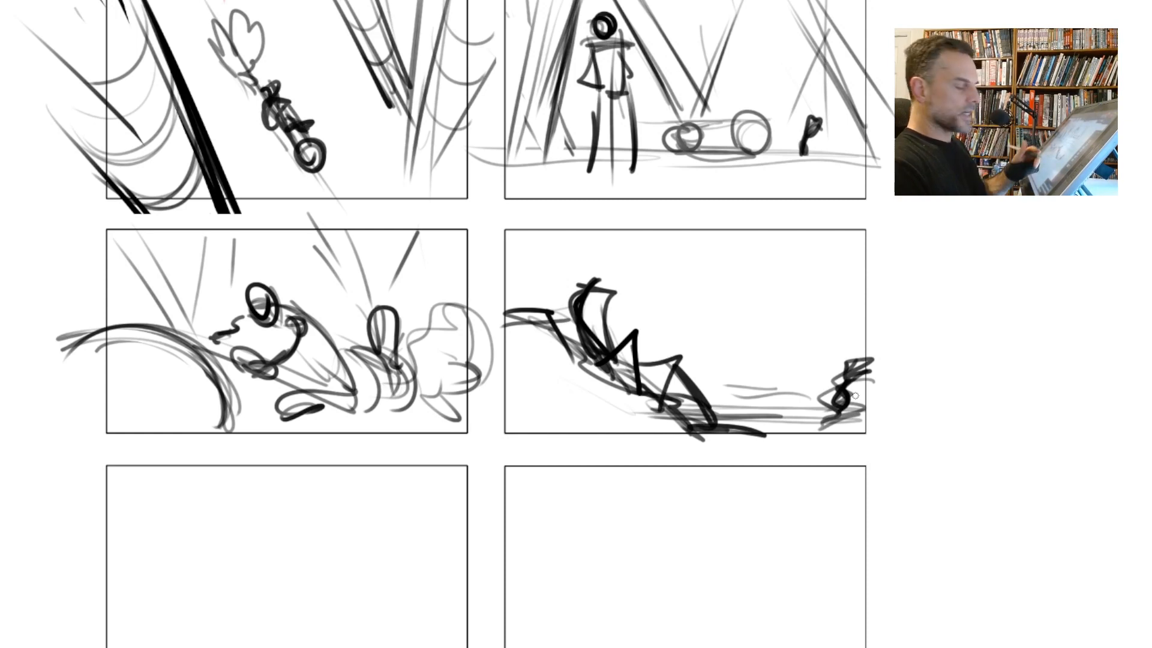
# Sketch slanted tower lines above the distant figure and behind the ledge in the sixth panel.
pyautogui.moveTo(814, 243)
pyautogui.mouseDown()
pyautogui.moveTo(881, 354)
pyautogui.moveTo(877, 334)
pyautogui.moveTo(896, 342)
pyautogui.moveTo(851, 291)
pyautogui.mouseUp()
pyautogui.moveTo(833, 298); pyautogui.dragTo(858, 366)
pyautogui.moveTo(637, 276); pyautogui.dragTo(632, 302)
pyautogui.moveTo(534, 301); pyautogui.dragTo(558, 248)
pyautogui.moveTo(531, 305); pyautogui.dragTo(556, 237)
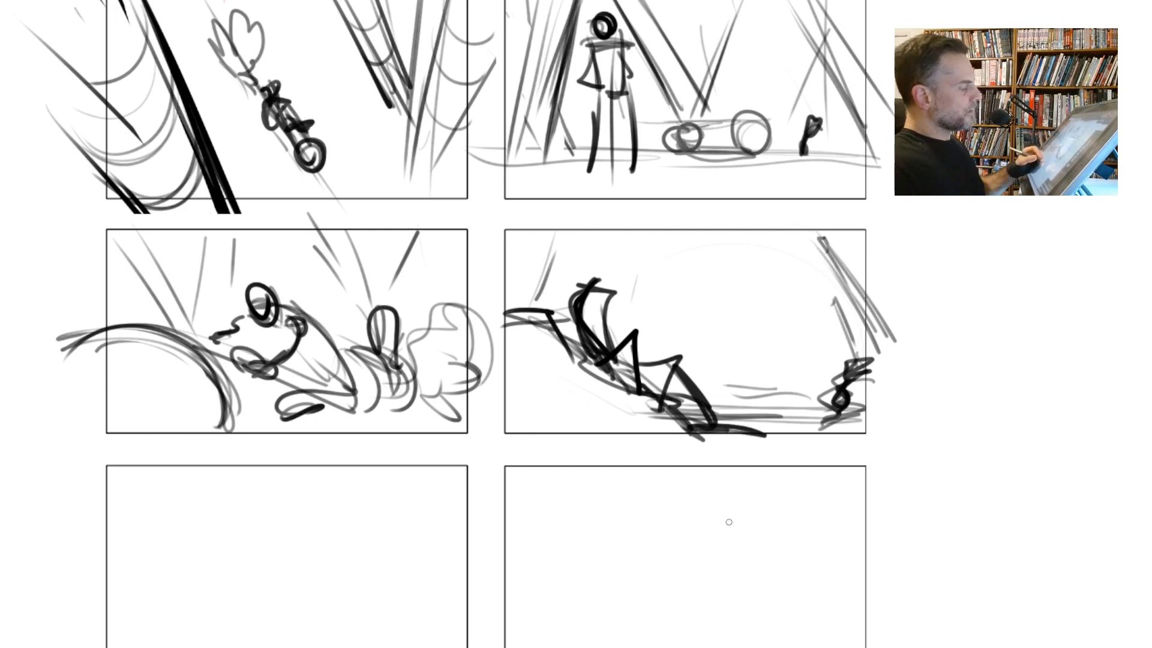
pyautogui.moveTo(812, 216)
pyautogui.mouseDown()
pyautogui.moveTo(930, 354)
pyautogui.moveTo(797, 379)
pyautogui.moveTo(811, 220)
pyautogui.mouseUp()
pyautogui.press('Delete')
pyautogui.hotkey('ctrl', 'd')
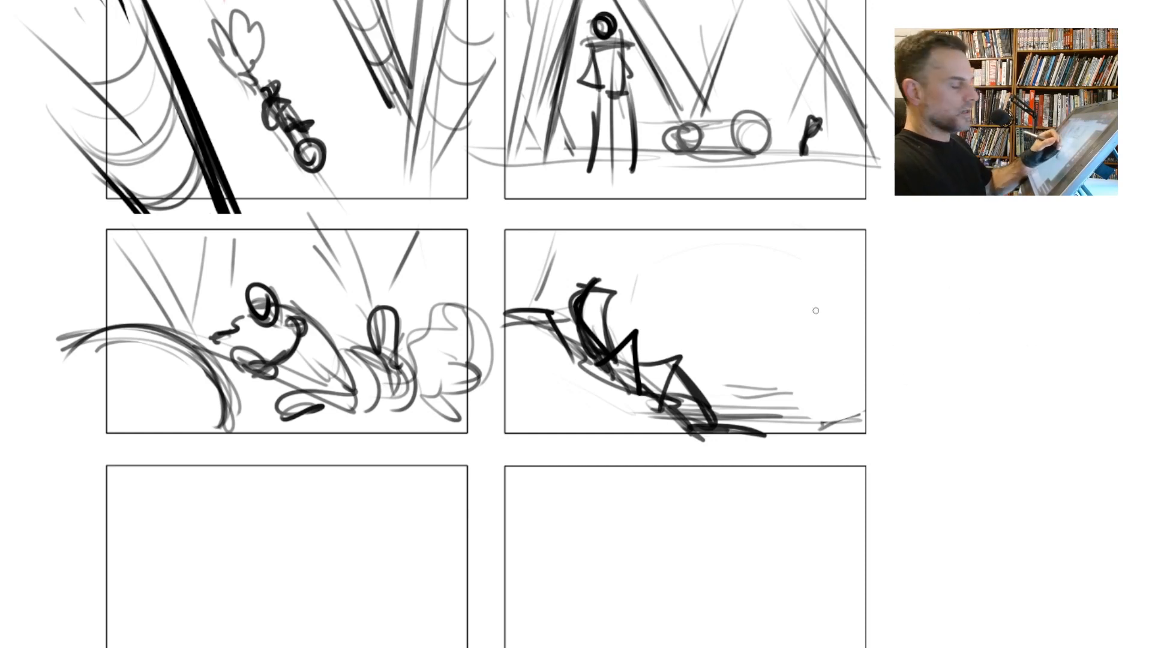
pyautogui.hotkey('ctrl', 'z')
pyautogui.hotkey('ctrl', 'z')
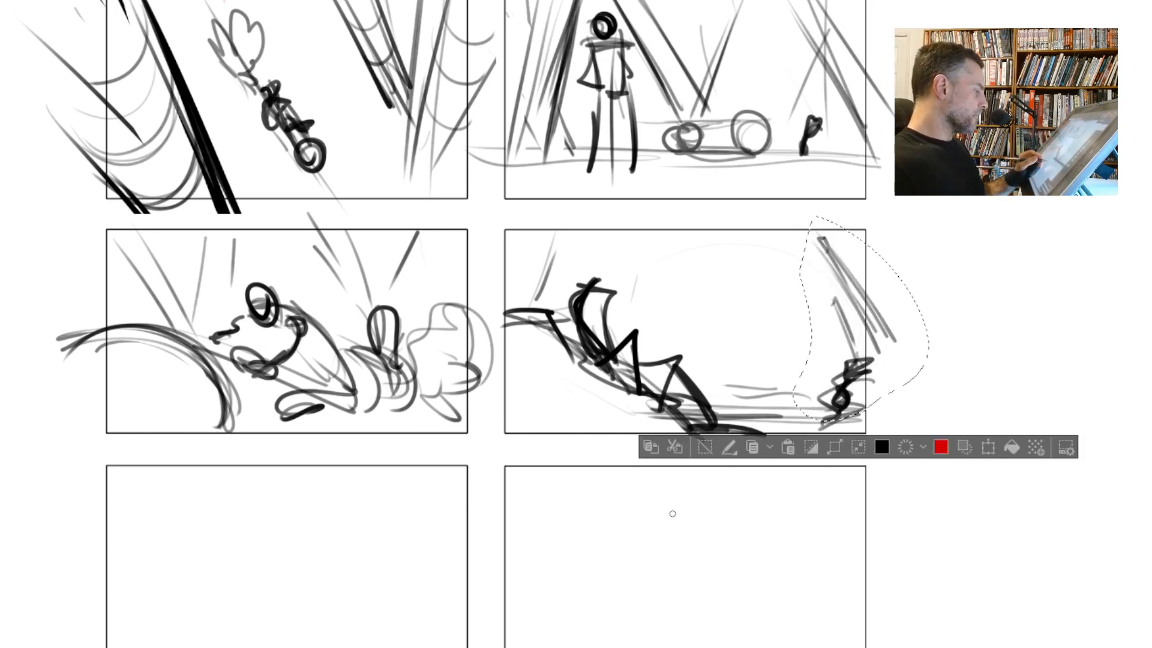
pyautogui.hotkey('ctrl', 'd')
# Give the sixth panel's reclining figure a round head and an upright held object, and darken its legs.
pyautogui.moveTo(600, 257)
pyautogui.mouseDown()
pyautogui.moveTo(591, 269)
pyautogui.moveTo(616, 261)
pyautogui.mouseUp()
pyautogui.hotkey('ctrl', 'z')
pyautogui.moveTo(584, 297)
pyautogui.mouseDown()
pyautogui.moveTo(601, 332)
pyautogui.moveTo(638, 316)
pyautogui.moveTo(629, 324)
pyautogui.moveTo(636, 294)
pyautogui.moveTo(632, 331)
pyautogui.mouseUp()
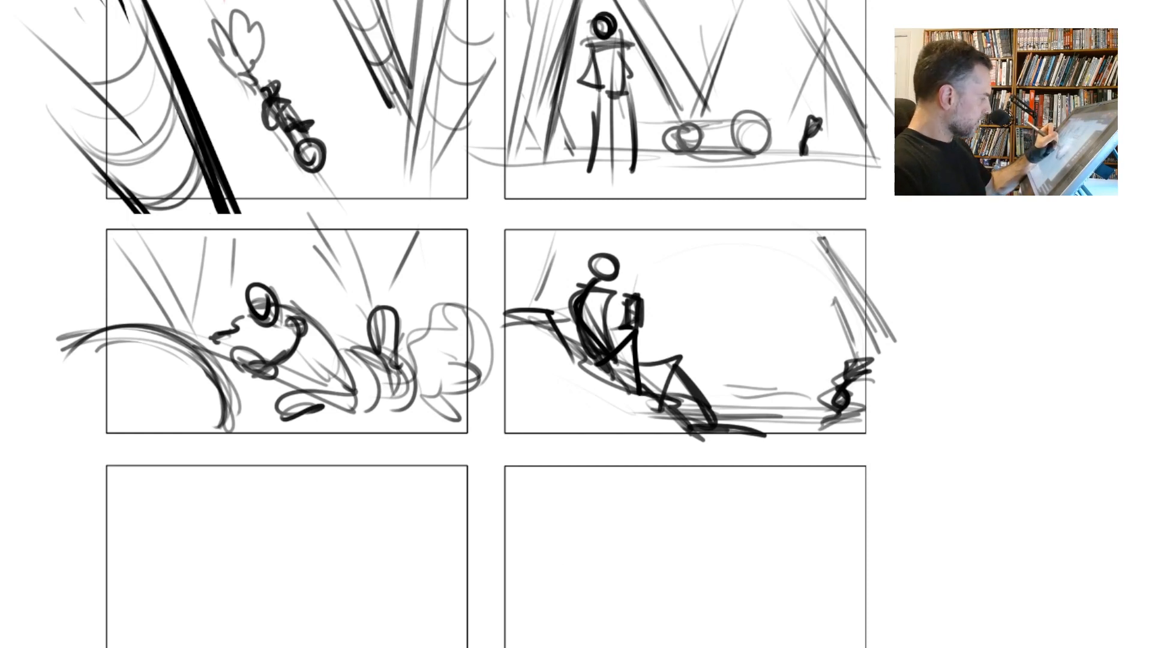
pyautogui.moveTo(686, 540); pyautogui.dragTo(684, 542)
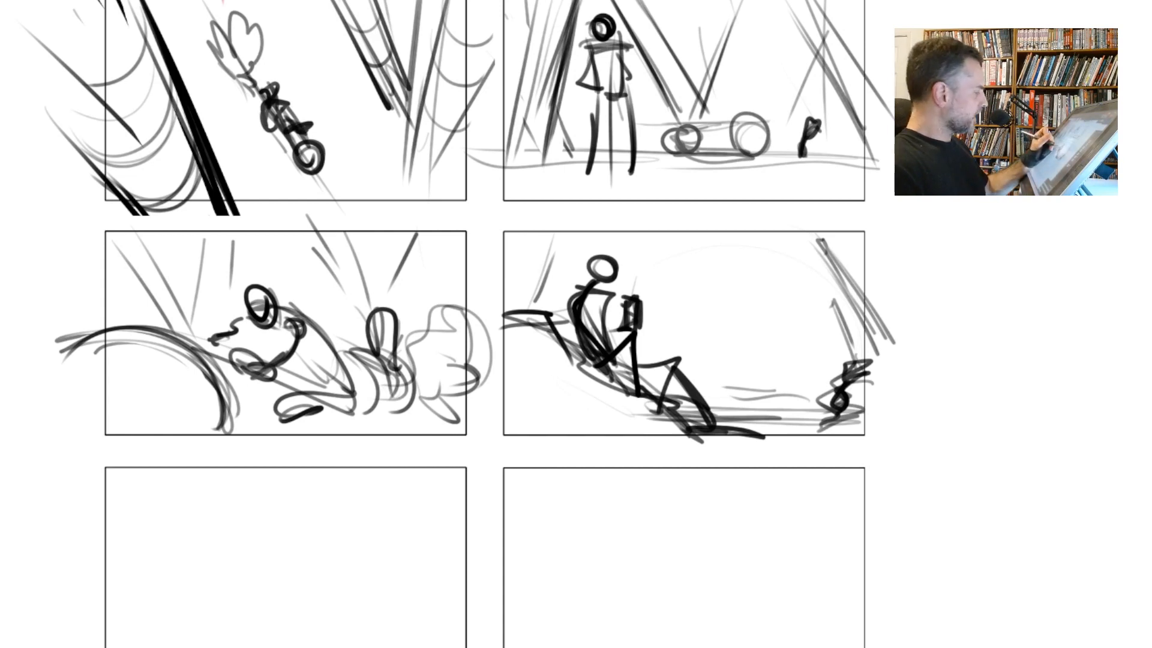
pyautogui.moveTo(622, 303)
pyautogui.mouseDown()
pyautogui.moveTo(643, 314)
pyautogui.moveTo(614, 329)
pyautogui.moveTo(578, 306)
pyautogui.moveTo(614, 324)
pyautogui.mouseUp()
pyautogui.moveTo(609, 269); pyautogui.dragTo(596, 258)
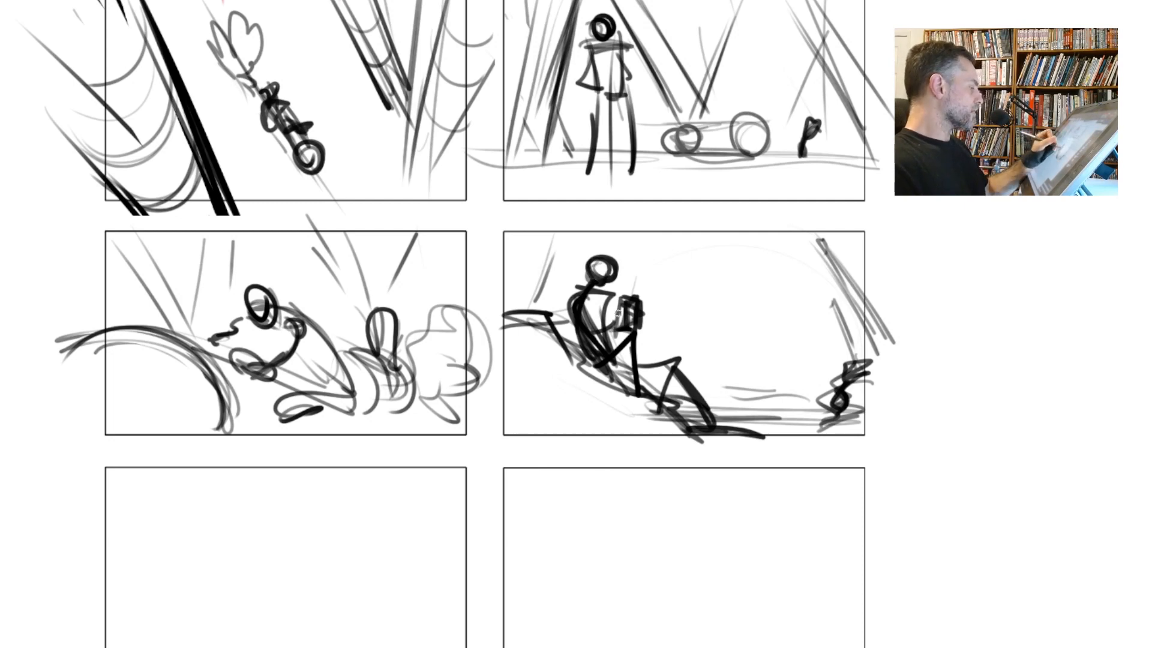
pyautogui.moveTo(612, 358)
pyautogui.mouseDown()
pyautogui.moveTo(648, 339)
pyautogui.moveTo(706, 425)
pyautogui.mouseUp()
pyautogui.moveTo(688, 387); pyautogui.dragTo(712, 426)
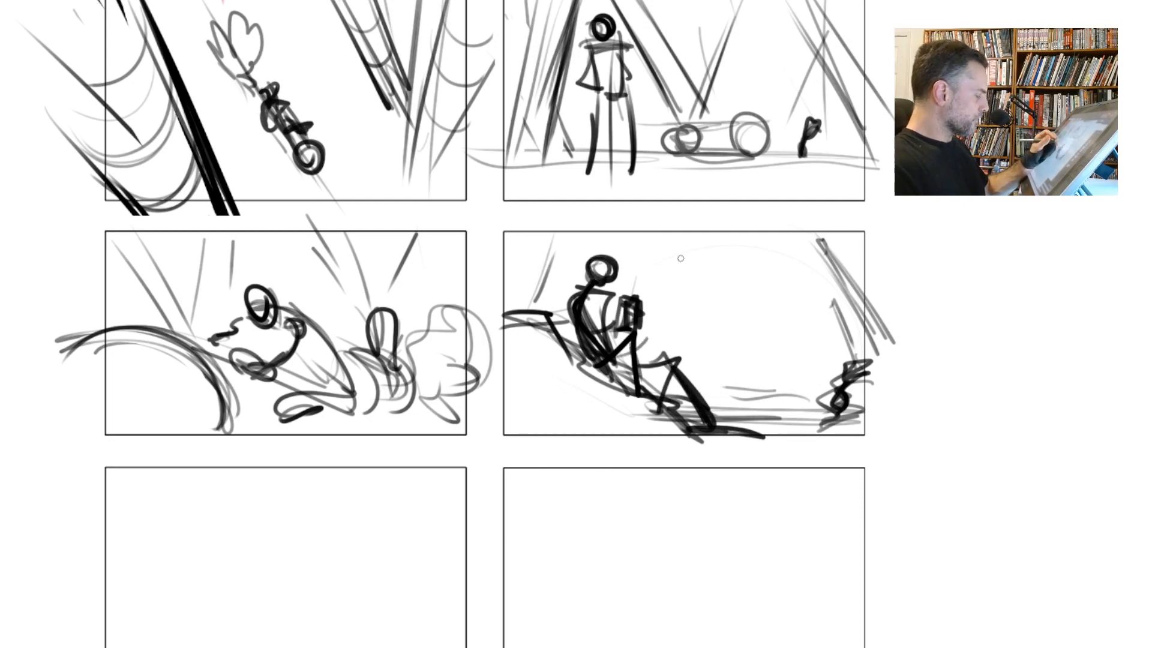
# Sketch a tiny two-wheeled motorcycle and a small standing figure beside the distant figure in the sixth panel.
pyautogui.moveTo(798, 390)
pyautogui.mouseDown()
pyautogui.moveTo(723, 397)
pyautogui.moveTo(725, 413)
pyautogui.moveTo(747, 396)
pyautogui.moveTo(777, 397)
pyautogui.mouseUp()
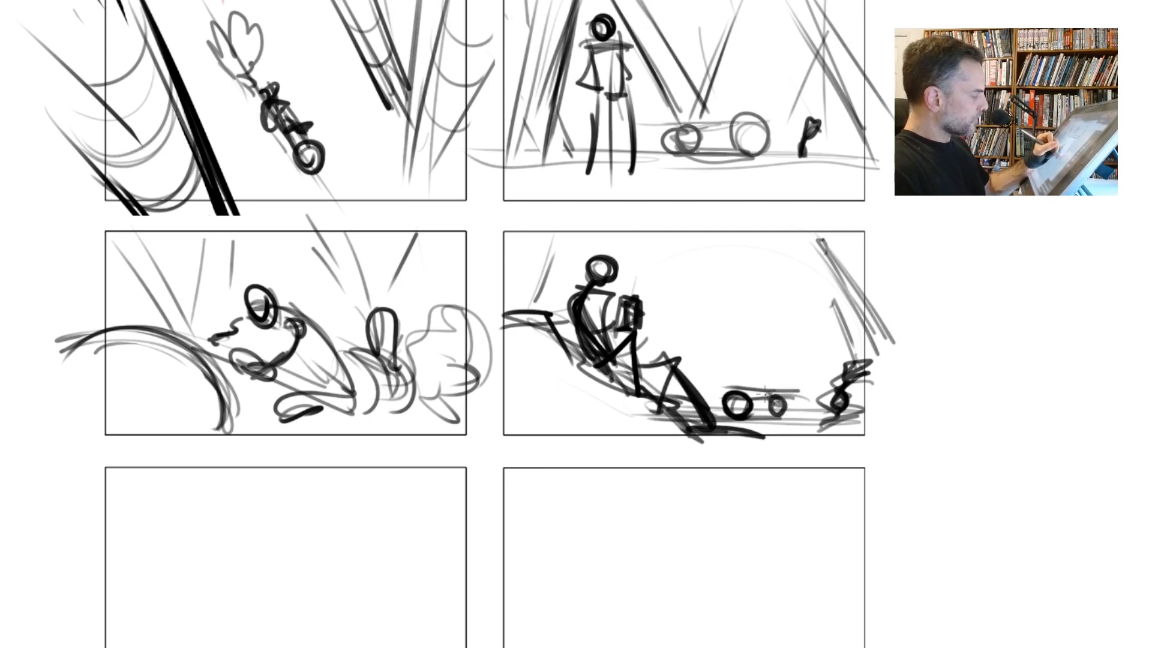
pyautogui.moveTo(812, 417)
pyautogui.mouseDown()
pyautogui.moveTo(805, 366)
pyautogui.moveTo(812, 417)
pyautogui.mouseUp()
pyautogui.moveTo(805, 367)
pyautogui.mouseDown()
pyautogui.moveTo(821, 396)
pyautogui.moveTo(801, 429)
pyautogui.mouseUp()
# Sketch light leaning tower lines behind the distant motorcycle and small figures in the sixth panel.
pyautogui.moveTo(734, 297); pyautogui.dragTo(756, 354)
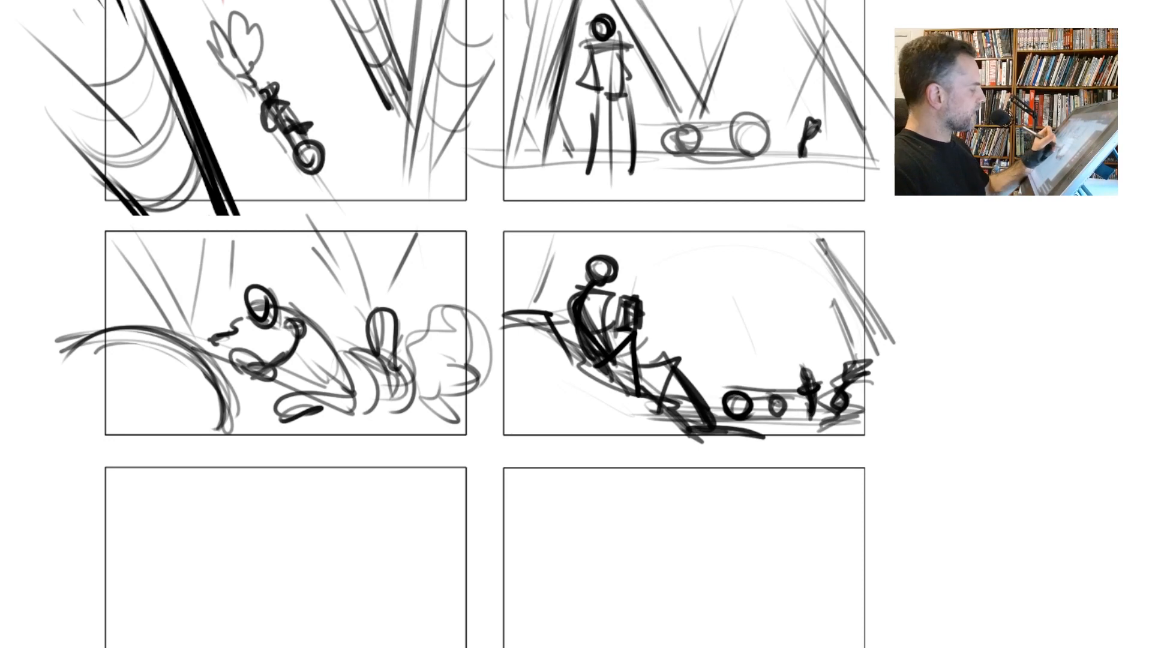
pyautogui.moveTo(801, 363)
pyautogui.mouseDown()
pyautogui.moveTo(643, 283)
pyautogui.moveTo(809, 339)
pyautogui.mouseUp()
pyautogui.moveTo(722, 313); pyautogui.dragTo(704, 387)
pyautogui.moveTo(740, 335); pyautogui.dragTo(772, 393)
pyautogui.moveTo(784, 330); pyautogui.dragTo(776, 381)
pyautogui.moveTo(783, 343); pyautogui.dragTo(780, 384)
pyautogui.moveTo(827, 335)
pyautogui.mouseDown()
pyautogui.moveTo(822, 359)
pyautogui.moveTo(796, 376)
pyautogui.moveTo(835, 373)
pyautogui.mouseUp()
pyautogui.moveTo(818, 330); pyautogui.dragTo(834, 366)
# Add crossing tower lines above the reclining figure's knees and steep tower strokes above the ledge in the sixth panel.
pyautogui.moveTo(693, 295); pyautogui.dragTo(670, 332)
pyautogui.moveTo(670, 334); pyautogui.dragTo(650, 360)
pyautogui.moveTo(701, 273); pyautogui.dragTo(648, 351)
pyautogui.moveTo(681, 299); pyautogui.dragTo(662, 330)
pyautogui.moveTo(658, 279)
pyautogui.mouseDown()
pyautogui.moveTo(684, 372)
pyautogui.moveTo(679, 354)
pyautogui.mouseUp()
pyautogui.moveTo(652, 284); pyautogui.dragTo(670, 346)
pyautogui.moveTo(522, 227); pyautogui.dragTo(509, 292)
pyautogui.moveTo(551, 241); pyautogui.dragTo(505, 309)
pyautogui.moveTo(557, 222)
pyautogui.mouseDown()
pyautogui.moveTo(528, 304)
pyautogui.moveTo(540, 288)
pyautogui.mouseUp()
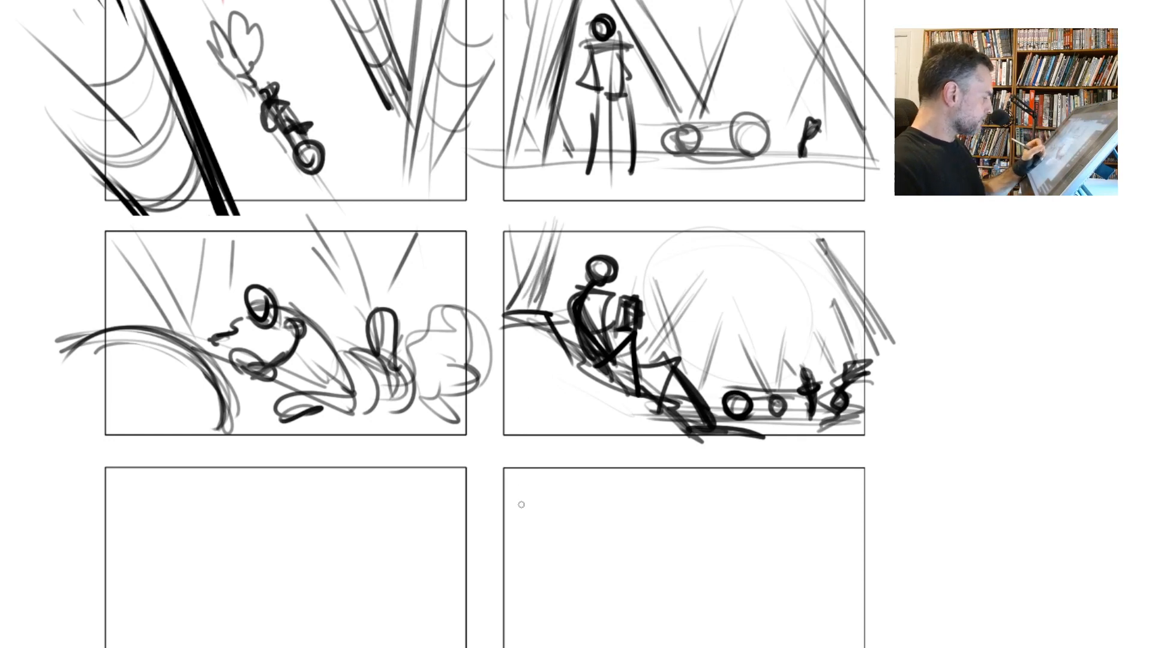
pyautogui.moveTo(559, 464); pyautogui.dragTo(520, 237)
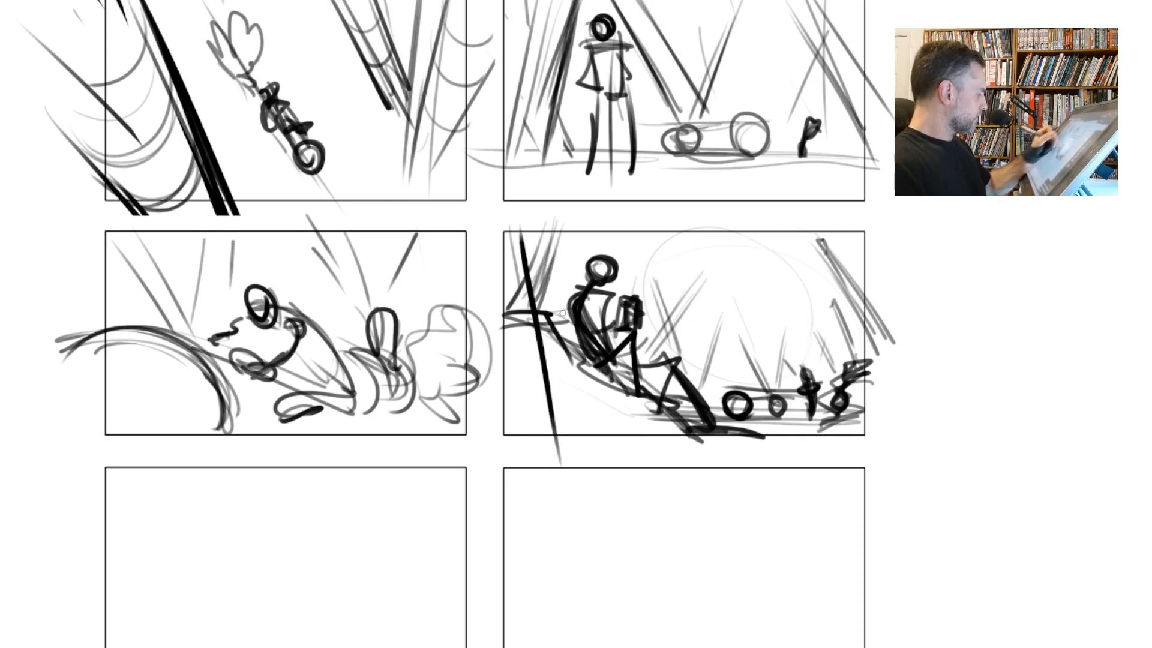
pyautogui.hotkey('ctrl', 'z')
pyautogui.hotkey('ctrl', 'z')
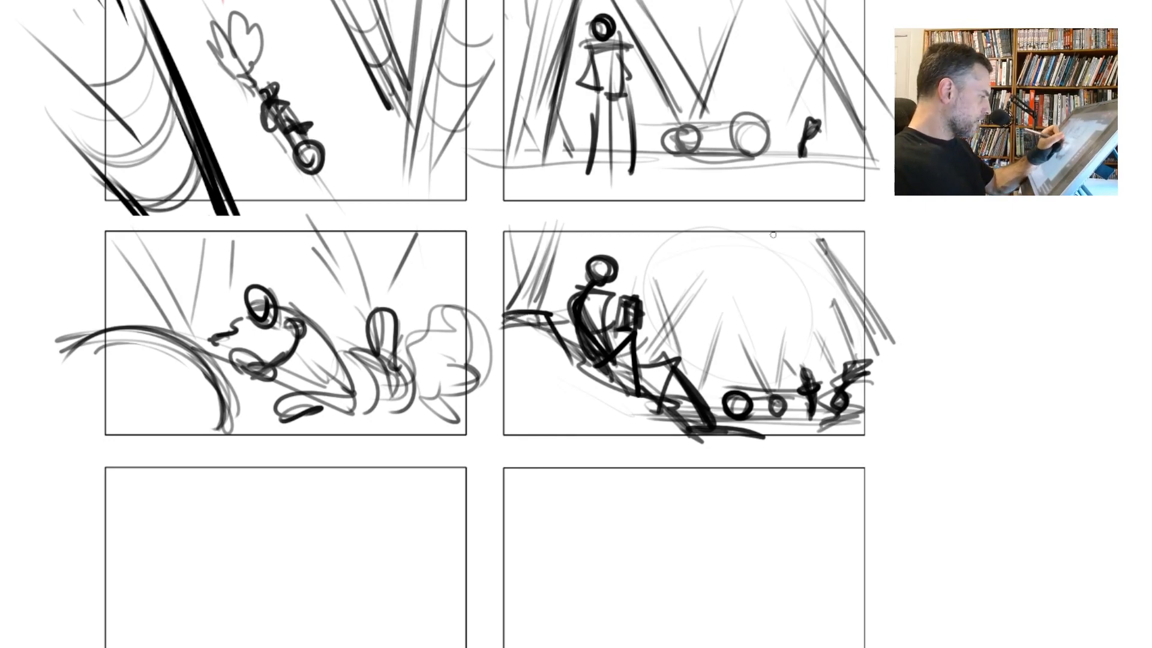
# Select the sixth panel's whole sketch, place a copy in the seventh panel and align it with the frame.
pyautogui.scroll(-1, 411, 486)
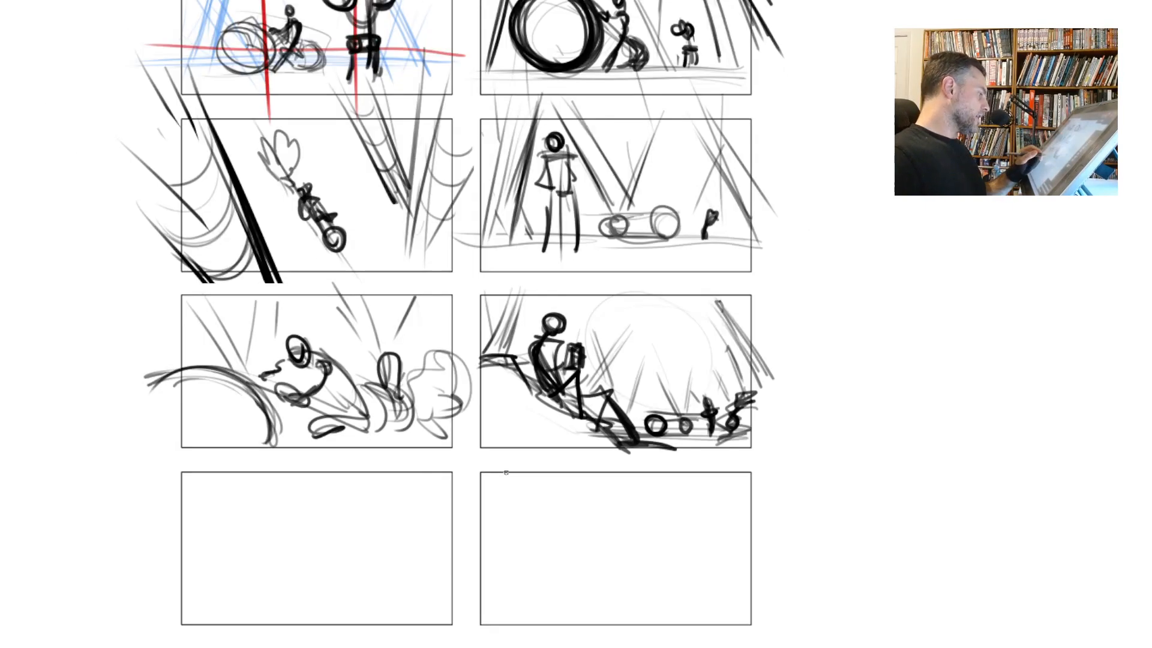
pyautogui.moveTo(470, 285); pyautogui.dragTo(812, 495)
pyautogui.moveTo(593, 418)
pyautogui.mouseDown()
pyautogui.moveTo(235, 629)
pyautogui.moveTo(286, 590)
pyautogui.mouseUp()
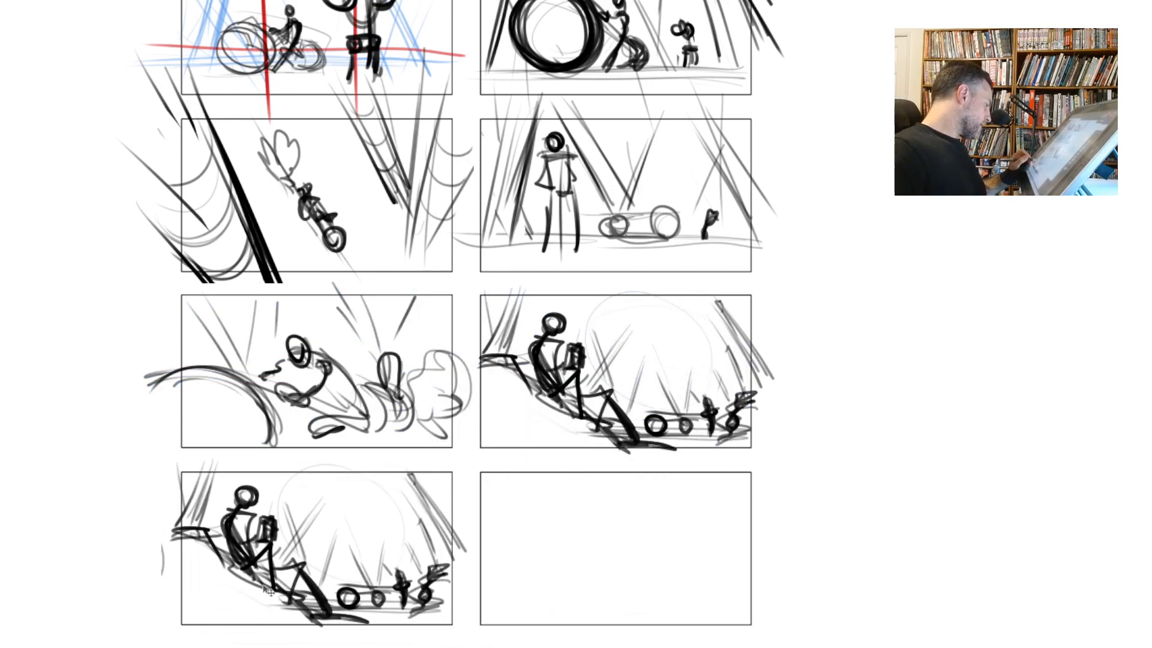
pyautogui.moveTo(240, 559); pyautogui.dragTo(290, 467)
pyautogui.scroll(3, 289, 467)
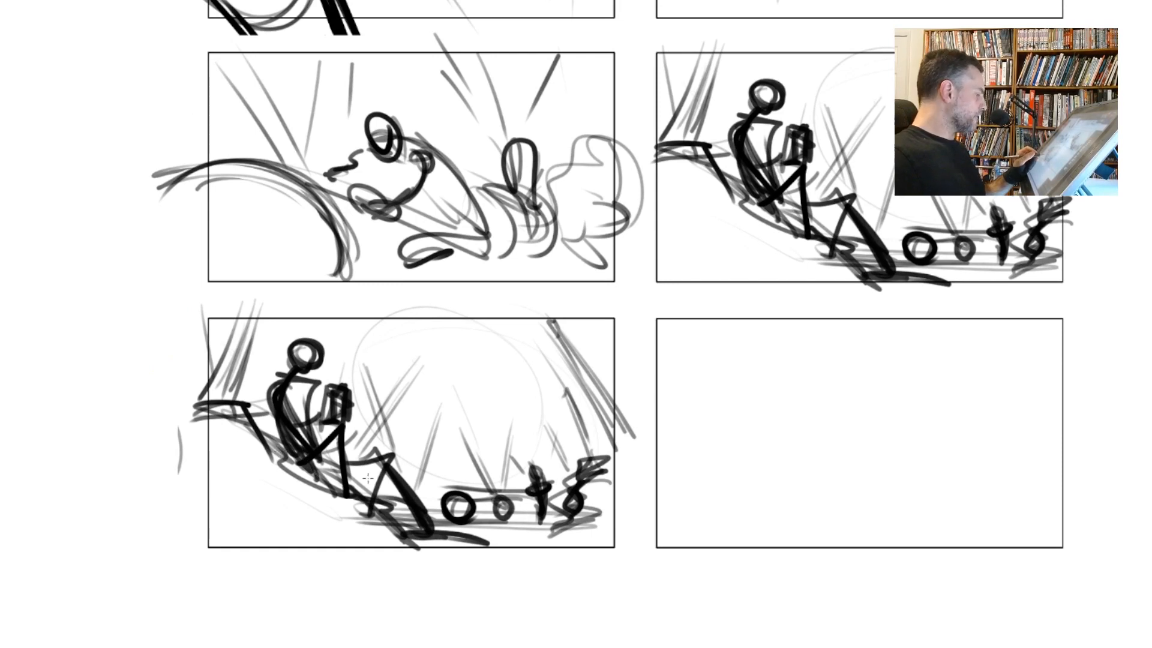
pyautogui.moveTo(268, 379); pyautogui.dragTo(405, 357)
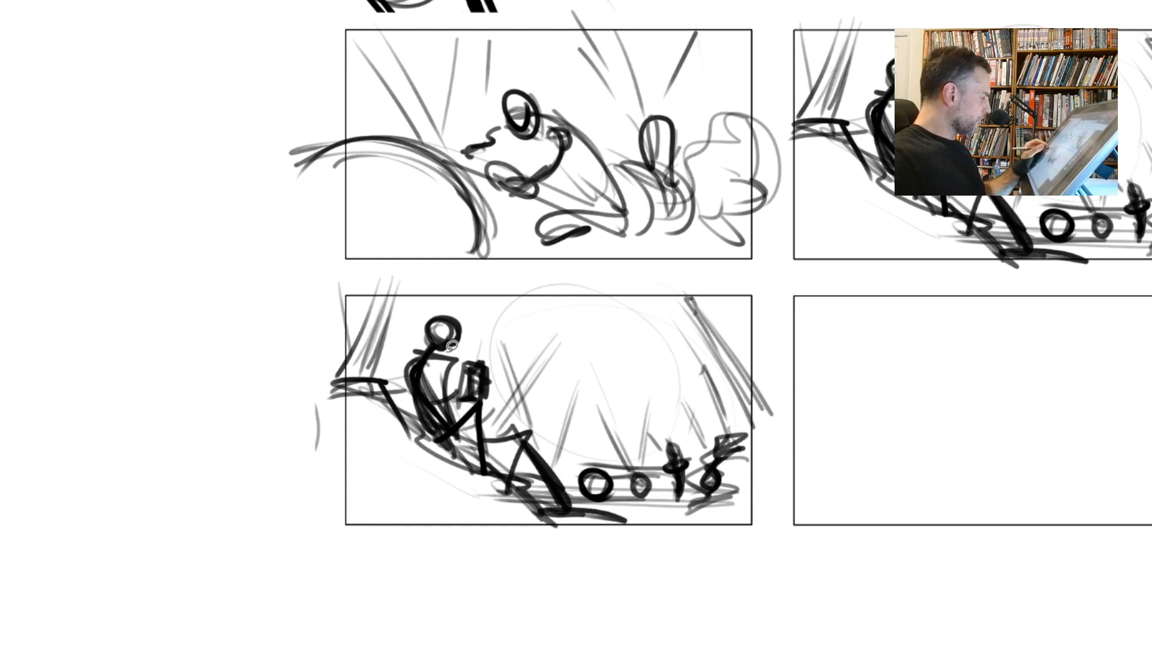
pyautogui.moveTo(420, 400); pyautogui.dragTo(435, 401)
# Select the background and distant figures in the seventh panel's copy and scale them down slightly.
pyautogui.press('l')
pyautogui.moveTo(660, 239)
pyautogui.mouseDown()
pyautogui.moveTo(656, 543)
pyautogui.moveTo(652, 510)
pyautogui.moveTo(579, 475)
pyautogui.moveTo(528, 427)
pyautogui.moveTo(503, 334)
pyautogui.moveTo(592, 249)
pyautogui.mouseUp()
pyautogui.hotkey('ctrl', 't')
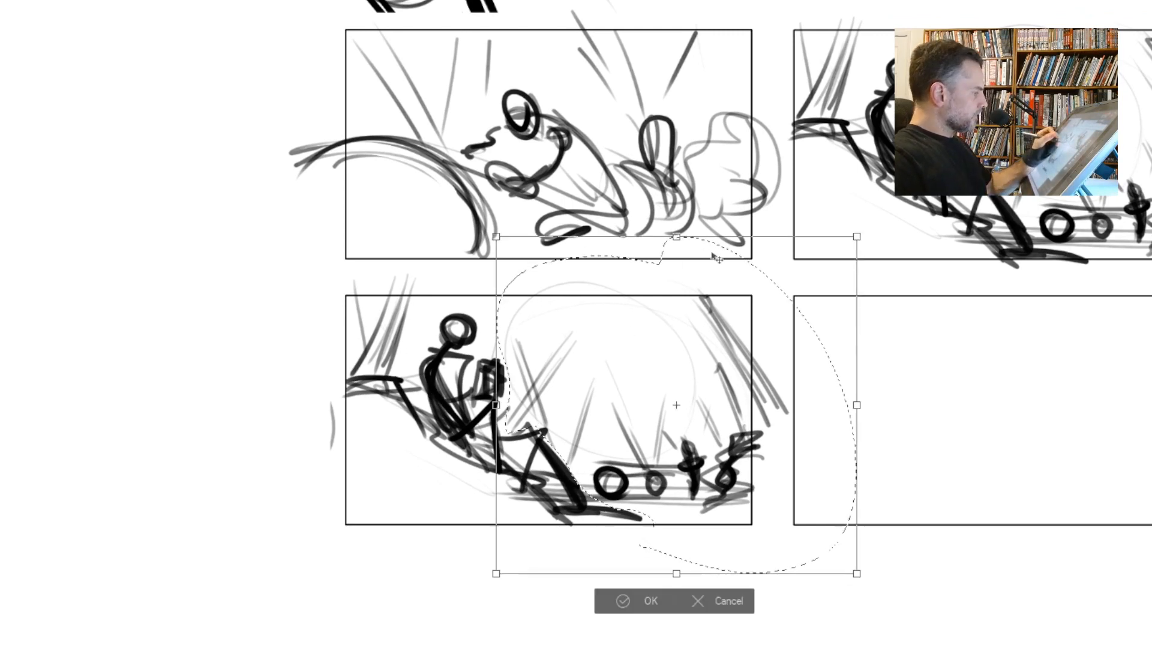
pyautogui.moveTo(646, 294); pyautogui.dragTo(635, 293)
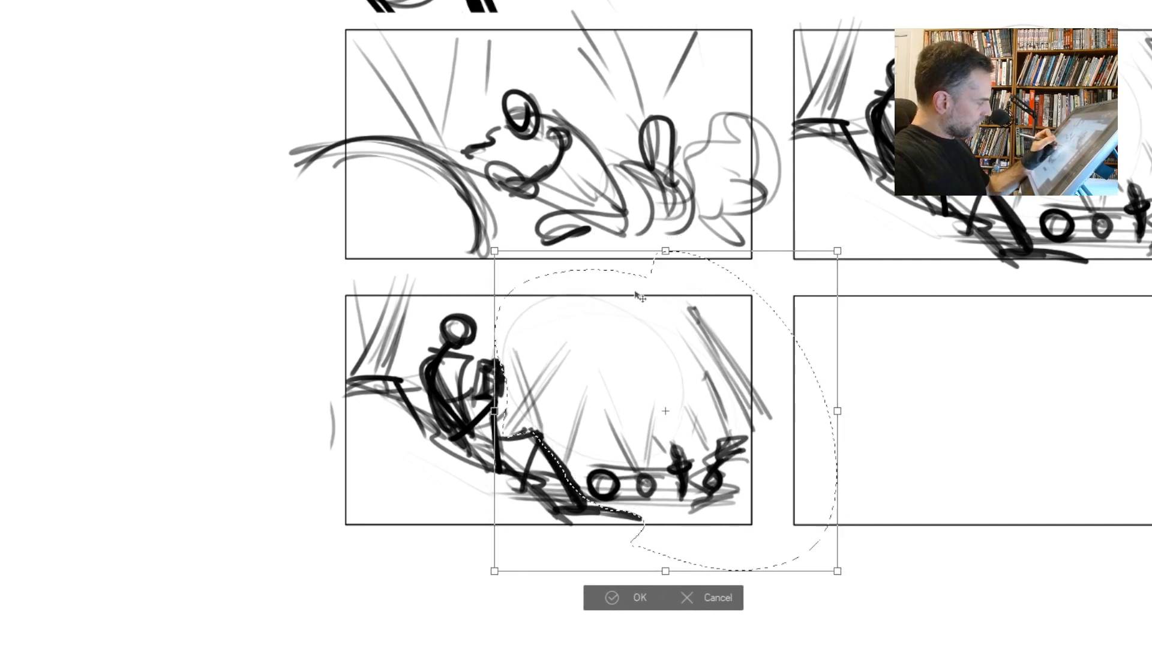
pyautogui.press('Return')
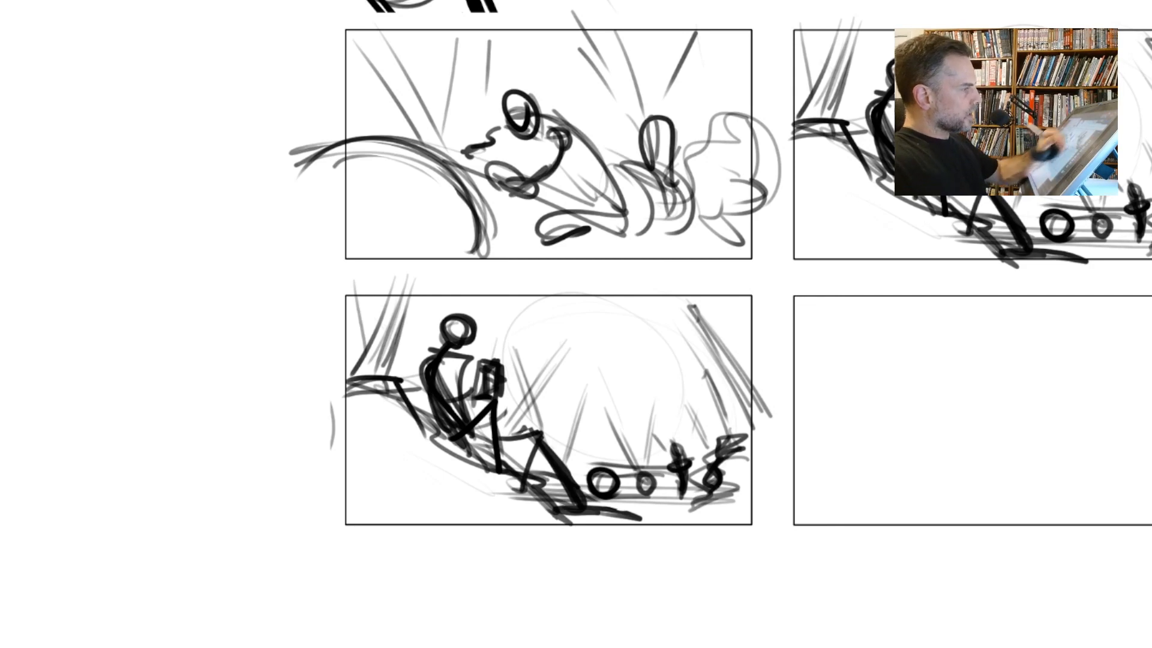
# Draw red rule-of-thirds guides over the seventh panel, with two vertical and two horizontal lines.
pyautogui.moveTo(465, 278); pyautogui.dragTo(474, 558)
pyautogui.moveTo(633, 261); pyautogui.dragTo(645, 565)
pyautogui.hotkey('ctrl', 'z')
pyautogui.moveTo(464, 304); pyautogui.dragTo(489, 570)
pyautogui.moveTo(481, 268); pyautogui.dragTo(484, 547)
pyautogui.moveTo(474, 276); pyautogui.dragTo(491, 565)
pyautogui.hotkey('ctrl', 'z')
pyautogui.moveTo(627, 270); pyautogui.dragTo(635, 579)
pyautogui.moveTo(771, 362); pyautogui.dragTo(360, 373)
pyautogui.moveTo(769, 439)
pyautogui.mouseDown()
pyautogui.moveTo(327, 454)
pyautogui.moveTo(317, 441)
pyautogui.mouseUp()
pyautogui.moveTo(475, 312)
pyautogui.mouseDown()
pyautogui.moveTo(471, 528)
pyautogui.moveTo(492, 538)
pyautogui.mouseUp()
pyautogui.moveTo(630, 279); pyautogui.dragTo(635, 590)
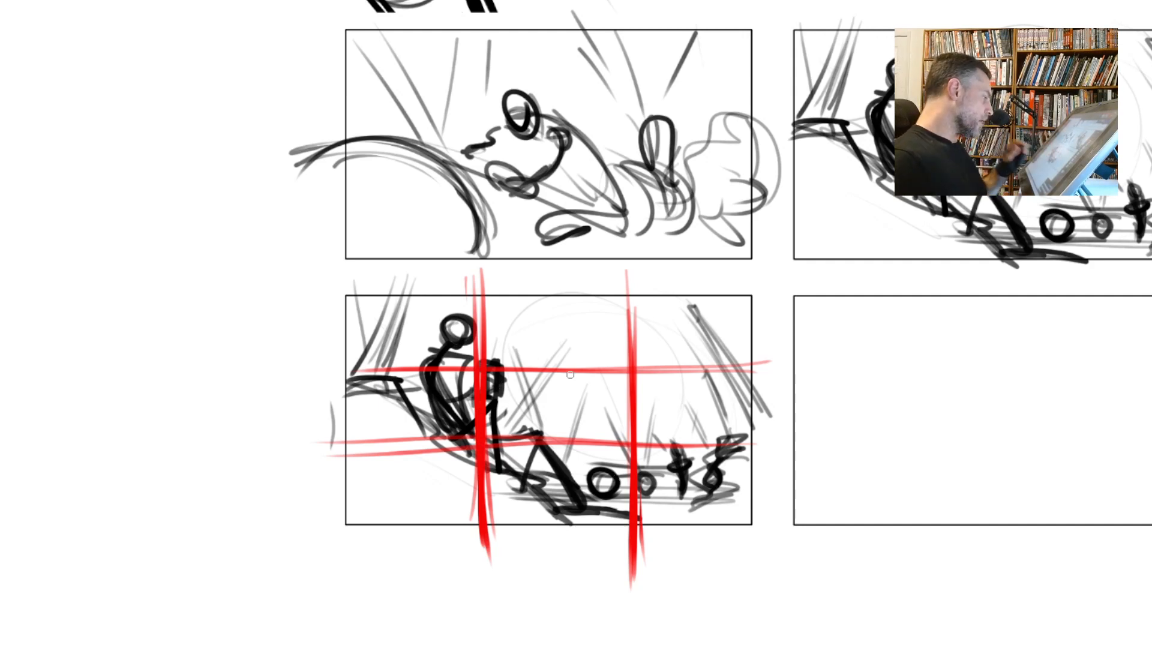
# Nudge the seventh panel's sketch slightly so the composition fits the red guides.
pyautogui.press('v')
pyautogui.moveTo(431, 401)
pyautogui.mouseDown()
pyautogui.moveTo(445, 401)
pyautogui.moveTo(441, 411)
pyautogui.mouseUp()
pyautogui.press('b')
pyautogui.moveTo(459, 327)
pyautogui.mouseDown()
pyautogui.moveTo(474, 342)
pyautogui.moveTo(461, 324)
pyautogui.moveTo(448, 332)
pyautogui.mouseUp()
pyautogui.hotkey('ctrl', 'z')
pyautogui.hotkey('ctrl', 'z')
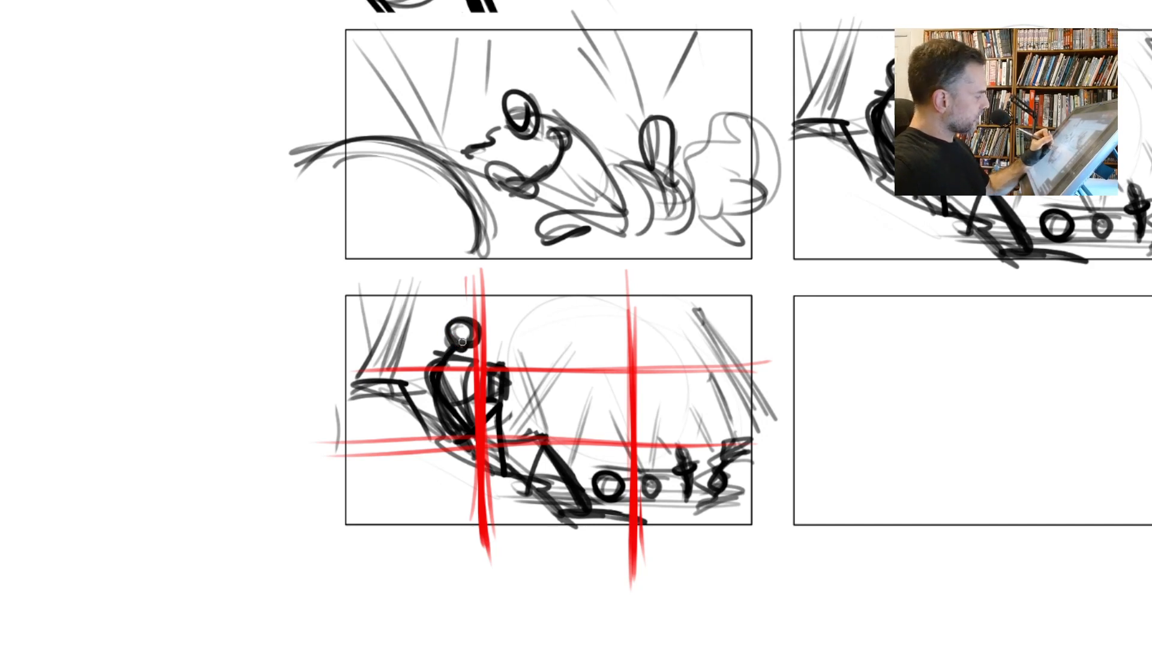
# Rework the reclining figure's hips, thigh and surrounding ledge lines in the seventh panel, and hide the red guides.
pyautogui.moveTo(443, 405)
pyautogui.mouseDown()
pyautogui.moveTo(474, 461)
pyautogui.moveTo(509, 422)
pyautogui.mouseUp()
pyautogui.moveTo(510, 421)
pyautogui.mouseDown()
pyautogui.moveTo(523, 472)
pyautogui.moveTo(571, 477)
pyautogui.mouseUp()
pyautogui.moveTo(331, 393); pyautogui.dragTo(406, 375)
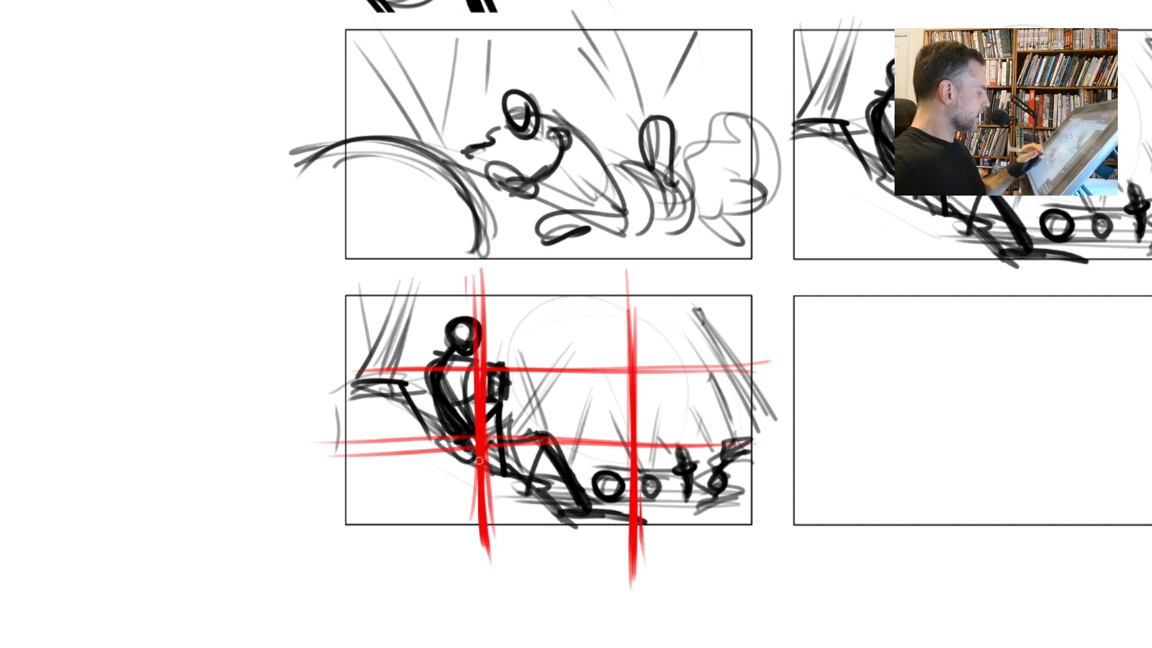
pyautogui.moveTo(403, 419); pyautogui.dragTo(442, 468)
pyautogui.moveTo(510, 438); pyautogui.dragTo(545, 468)
pyautogui.moveTo(515, 394); pyautogui.dragTo(545, 430)
pyautogui.moveTo(485, 472); pyautogui.dragTo(495, 492)
pyautogui.moveTo(676, 465)
pyautogui.mouseDown()
pyautogui.moveTo(641, 464)
pyautogui.moveTo(691, 477)
pyautogui.mouseUp()
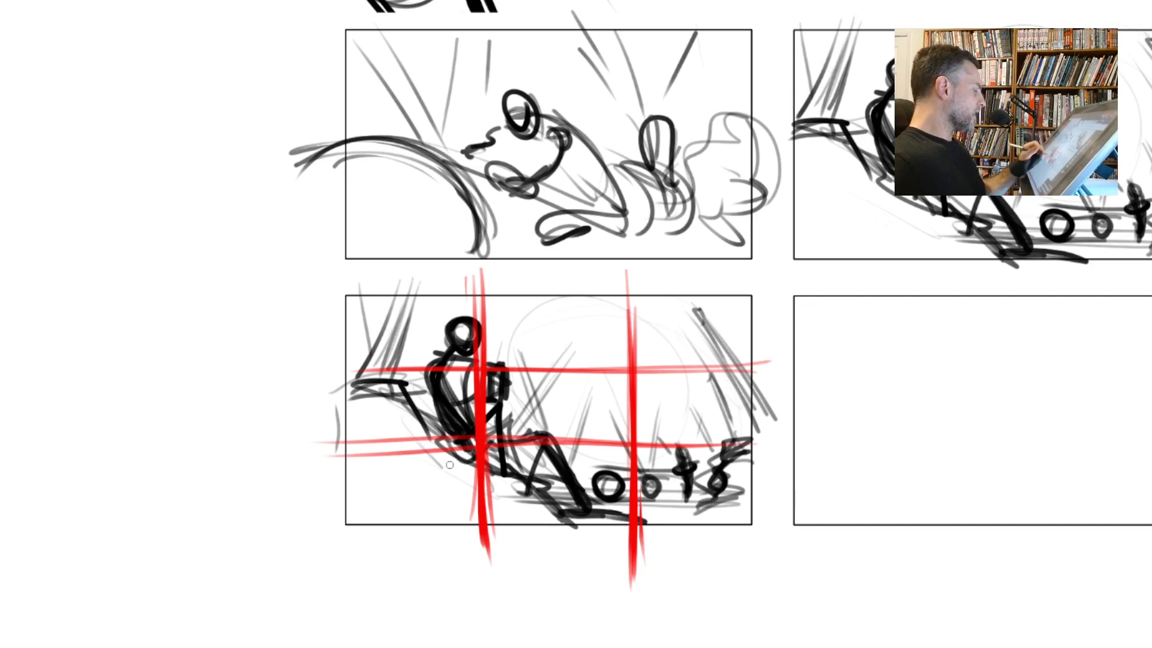
pyautogui.click(1125, 282)
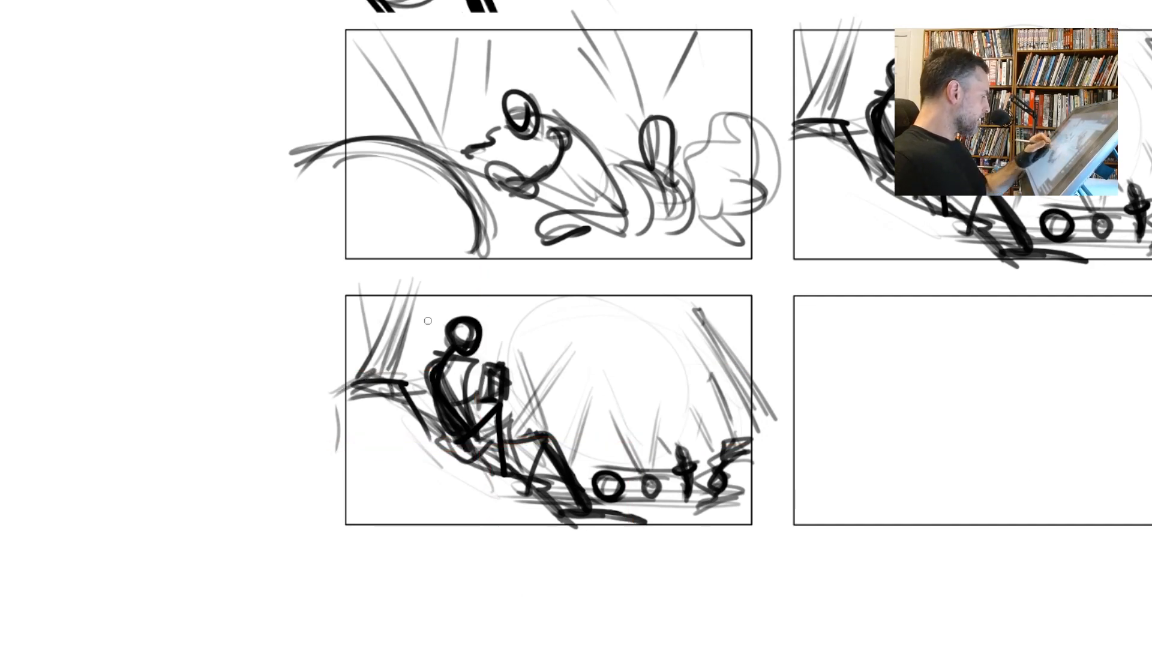
# Hatch the foreground slope below the reclining figure and darken the rocks and leaning tower at the seventh panel's far edge.
pyautogui.moveTo(468, 464)
pyautogui.mouseDown()
pyautogui.moveTo(484, 505)
pyautogui.moveTo(402, 511)
pyautogui.moveTo(360, 495)
pyautogui.mouseUp()
pyautogui.moveTo(760, 419)
pyautogui.mouseDown()
pyautogui.moveTo(733, 420)
pyautogui.moveTo(744, 450)
pyautogui.mouseUp()
pyautogui.moveTo(750, 419)
pyautogui.mouseDown()
pyautogui.moveTo(746, 447)
pyautogui.moveTo(718, 456)
pyautogui.moveTo(729, 501)
pyautogui.mouseUp()
pyautogui.moveTo(729, 498)
pyautogui.mouseDown()
pyautogui.moveTo(696, 517)
pyautogui.moveTo(747, 515)
pyautogui.mouseUp()
pyautogui.moveTo(678, 509)
pyautogui.mouseDown()
pyautogui.moveTo(733, 504)
pyautogui.moveTo(711, 499)
pyautogui.mouseUp()
pyautogui.moveTo(726, 469); pyautogui.dragTo(743, 461)
pyautogui.moveTo(697, 318)
pyautogui.mouseDown()
pyautogui.moveTo(756, 414)
pyautogui.moveTo(753, 390)
pyautogui.mouseUp()
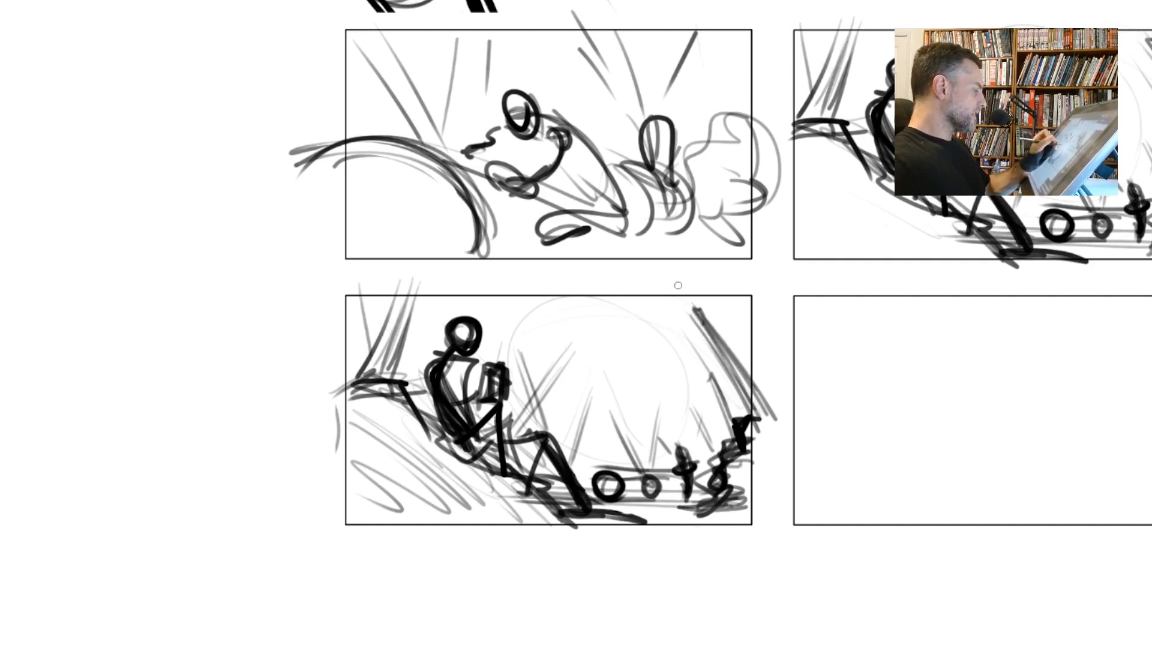
# Replace the seventh panel's faint background circle with a larger arc that rises above the frame.
pyautogui.moveTo(736, 380); pyautogui.dragTo(618, 279)
pyautogui.hotkey('ctrl', 'z')
pyautogui.moveTo(756, 413)
pyautogui.mouseDown()
pyautogui.moveTo(697, 322)
pyautogui.moveTo(613, 305)
pyautogui.mouseUp()
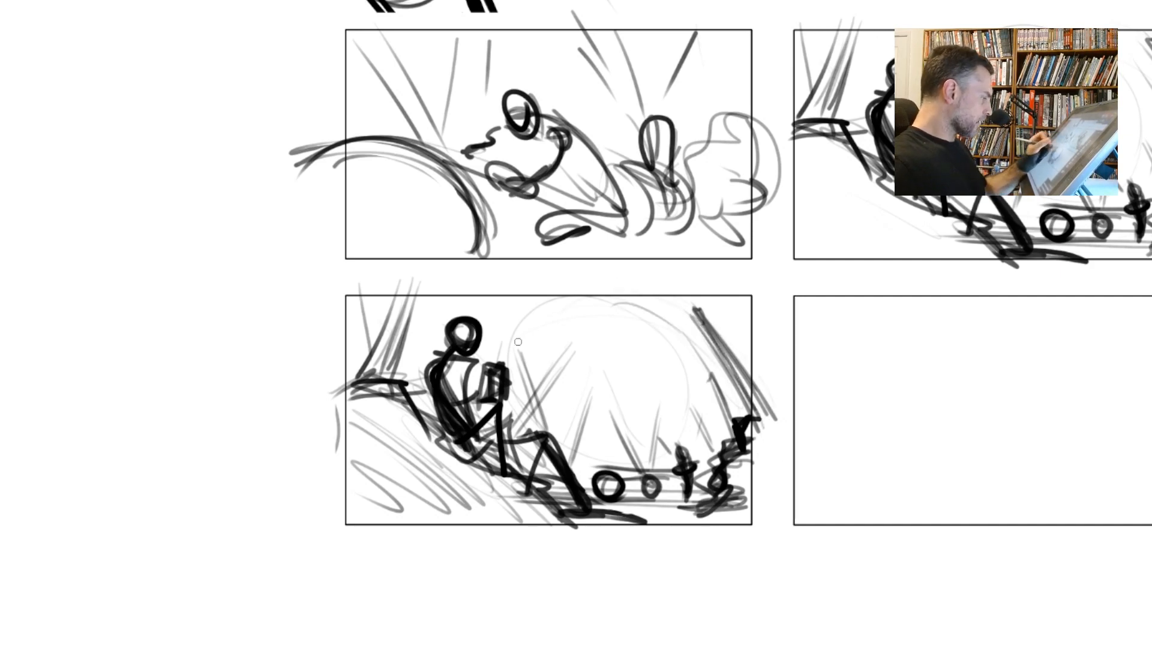
pyautogui.moveTo(735, 361); pyautogui.dragTo(629, 260)
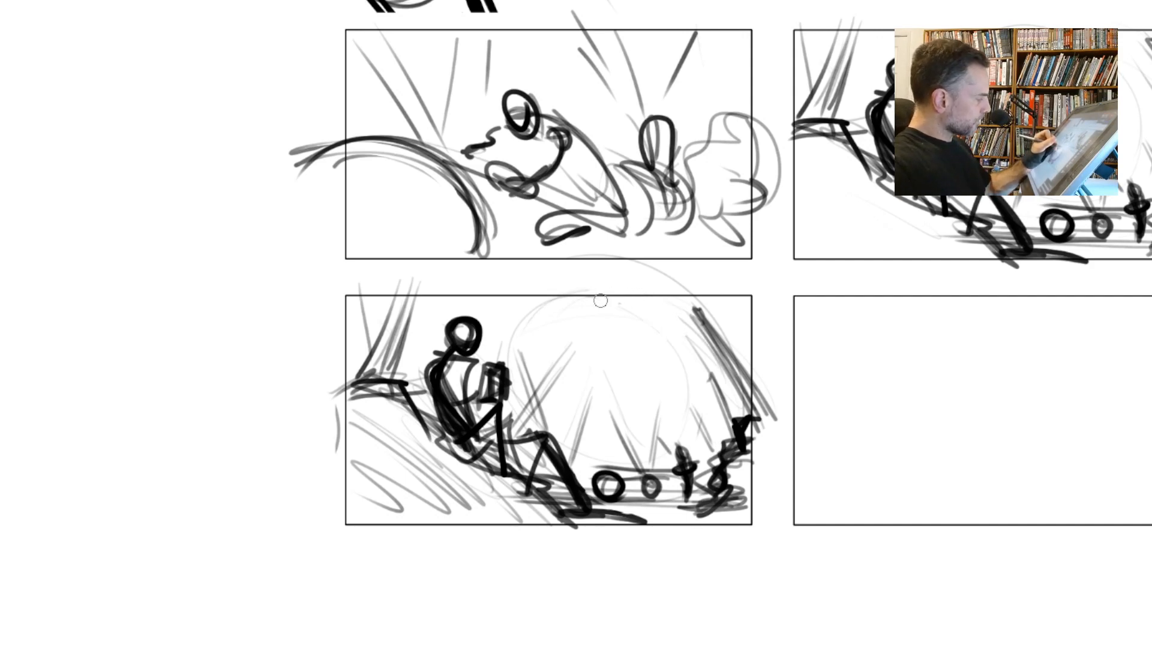
pyautogui.moveTo(684, 386)
pyautogui.mouseDown()
pyautogui.moveTo(639, 463)
pyautogui.moveTo(631, 277)
pyautogui.moveTo(696, 447)
pyautogui.mouseUp()
pyautogui.moveTo(506, 283); pyautogui.dragTo(706, 440)
pyautogui.hotkey('ctrl', 'z')
pyautogui.hotkey('ctrl', 'z')
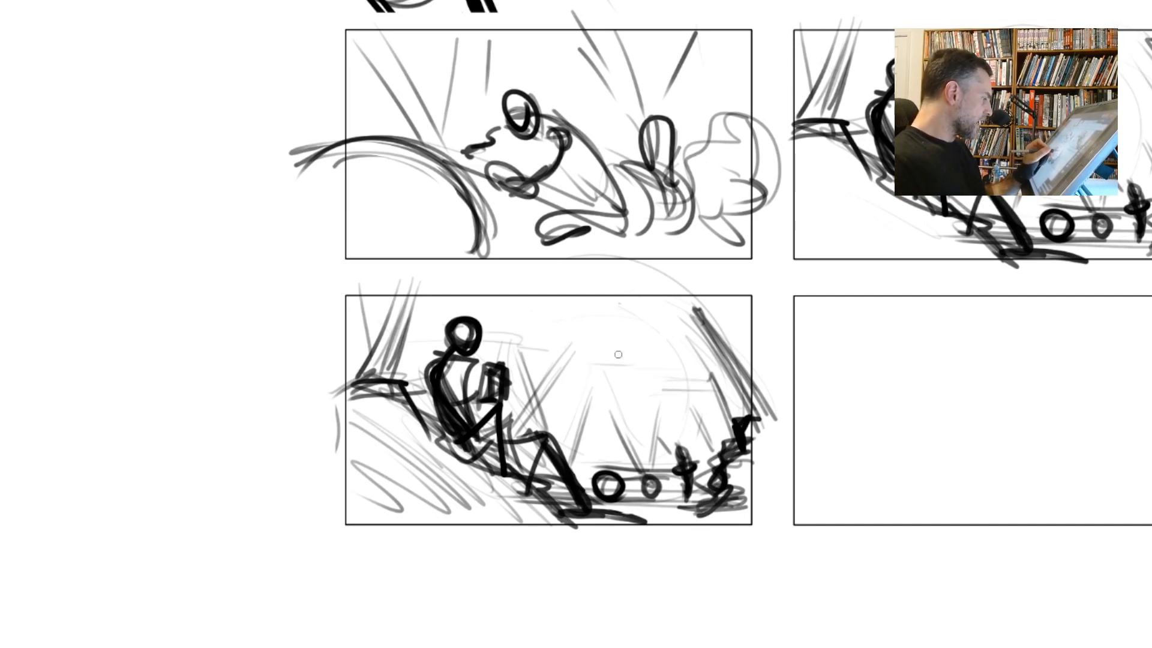
# Sketch faint horizontal cloud-like lines in the sky beside the reclining figure's head in the seventh panel.
pyautogui.moveTo(493, 329); pyautogui.dragTo(623, 334)
pyautogui.moveTo(526, 322); pyautogui.dragTo(551, 323)
pyautogui.moveTo(478, 308); pyautogui.dragTo(512, 325)
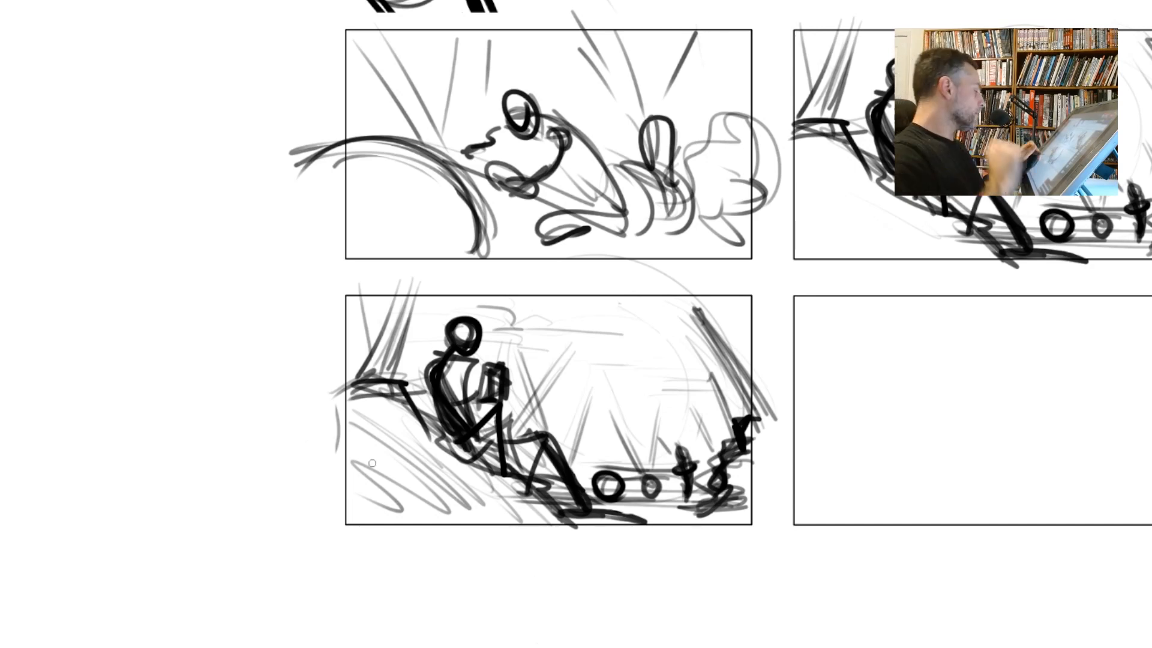
# Select the distant figures and leaning tower in the seventh panel, adjust their placement slightly with a transform, and deselect them.
pyautogui.scroll(-7, 255, 438)
pyautogui.moveTo(323, 422); pyautogui.dragTo(322, 490)
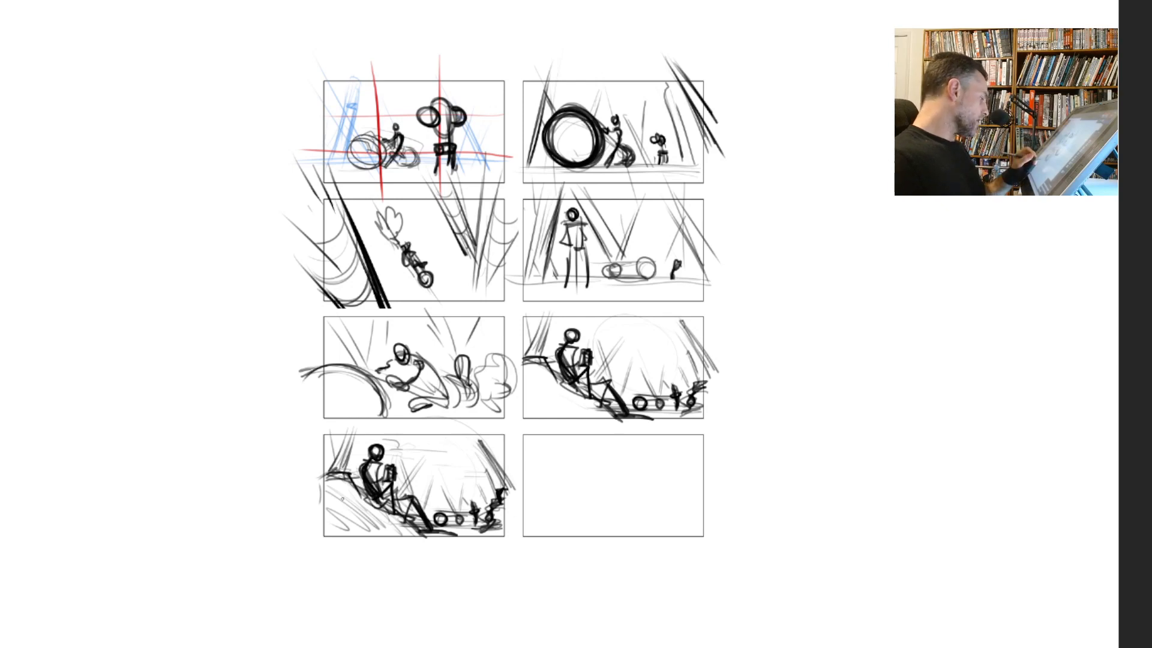
pyautogui.moveTo(507, 334)
pyautogui.mouseDown()
pyautogui.moveTo(507, 582)
pyautogui.moveTo(492, 516)
pyautogui.moveTo(497, 341)
pyautogui.moveTo(455, 326)
pyautogui.moveTo(465, 326)
pyautogui.mouseUp()
pyautogui.hotkey('ctrl', 't')
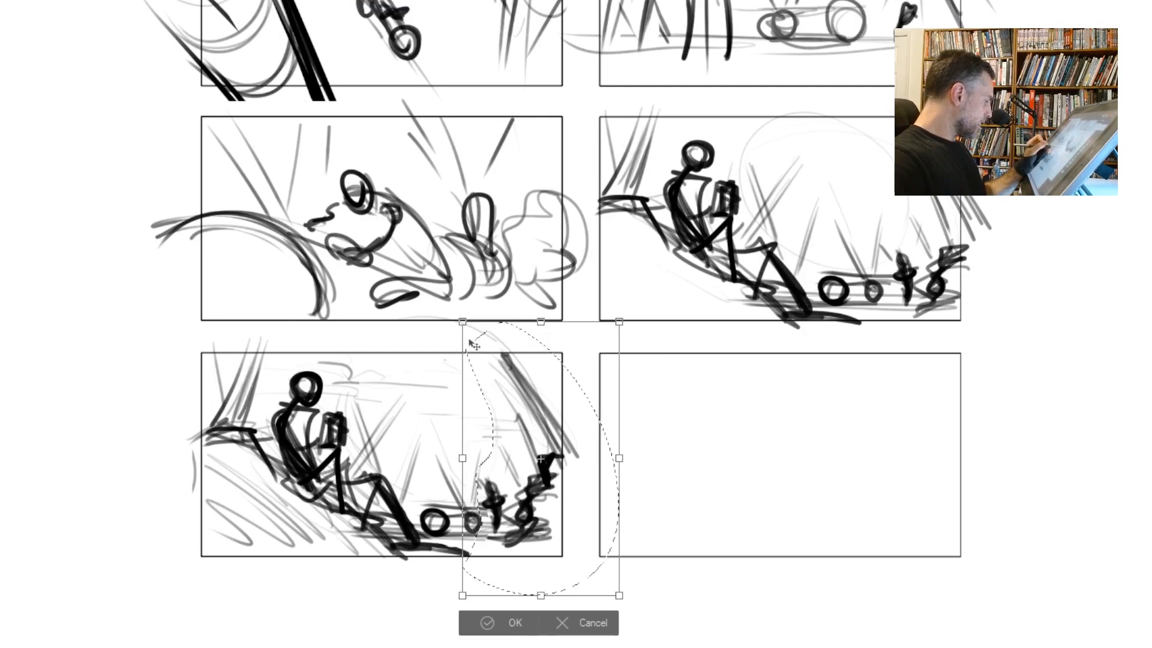
pyautogui.press('Return')
pyautogui.hotkey('ctrl', 'd')
pyautogui.moveTo(196, 472); pyautogui.dragTo(213, 480)
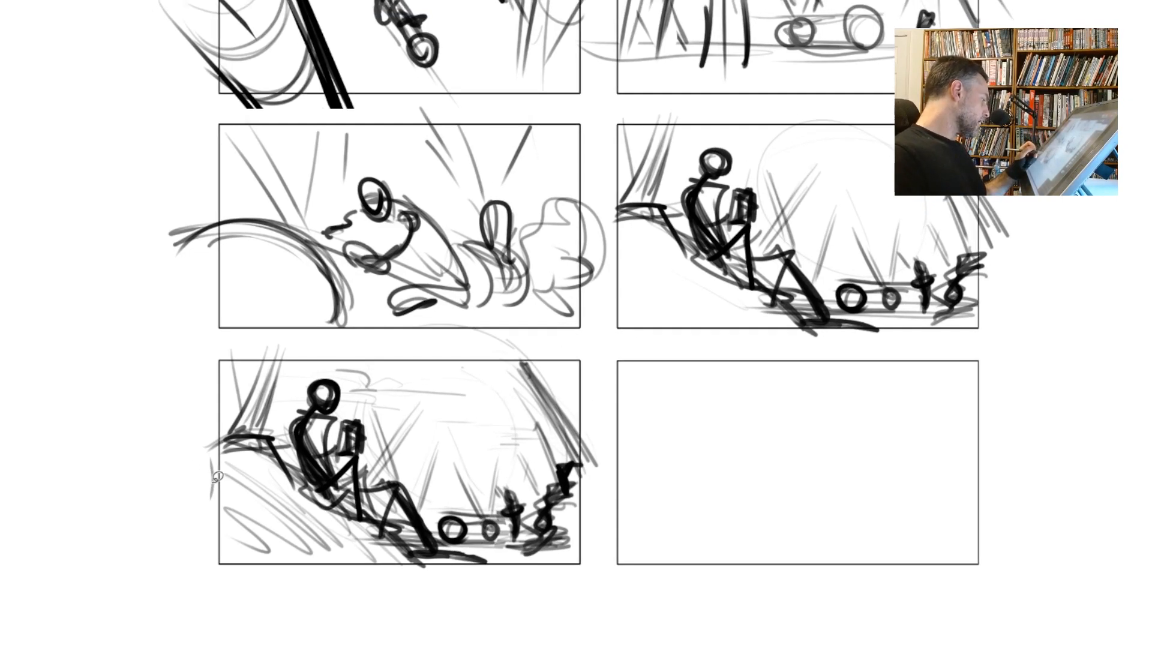